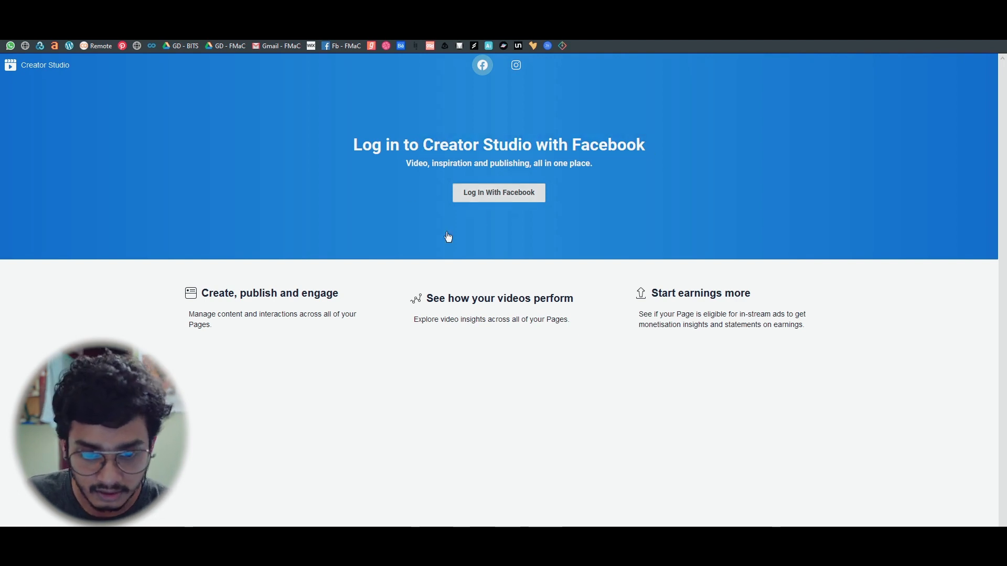
Log in to Creator Studio with the prefilled Facebook credentials and switch to the Instagram section.
click(481, 197)
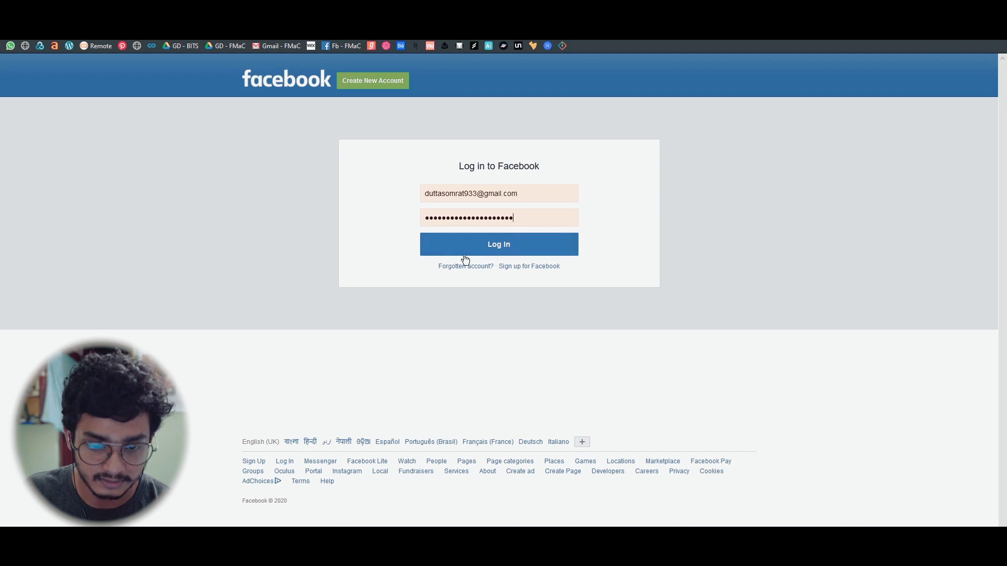
click(493, 248)
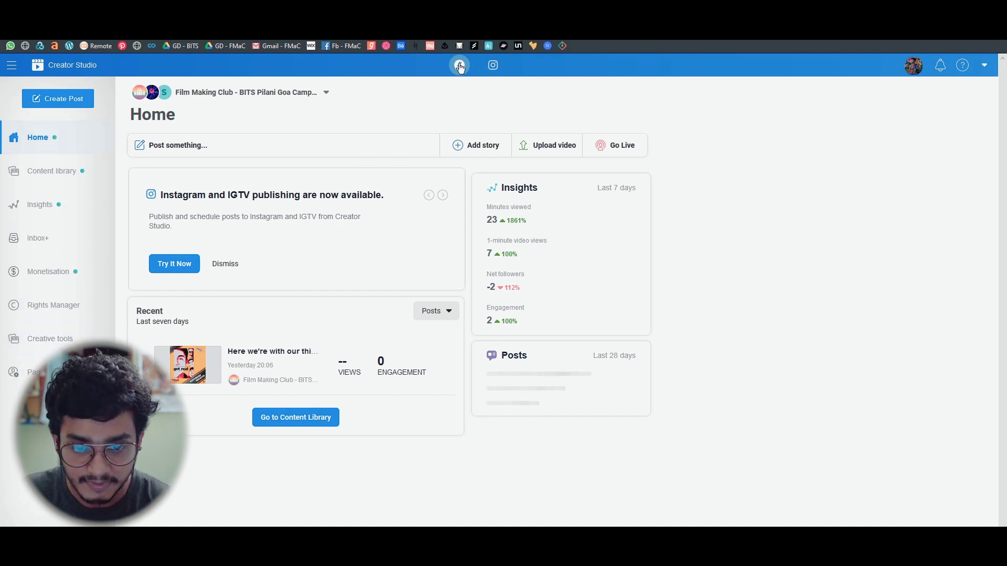
click(494, 65)
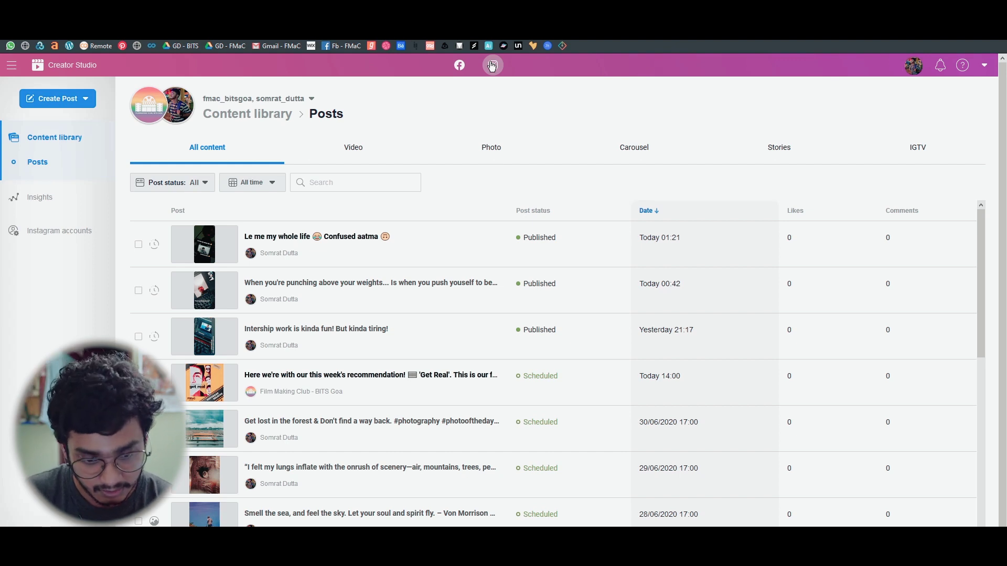
Limit the Instagram content library to the personal account by excluding fmac_bitsgoa.
scroll(427, 283, down, 3)
scroll(398, 255, up, 3)
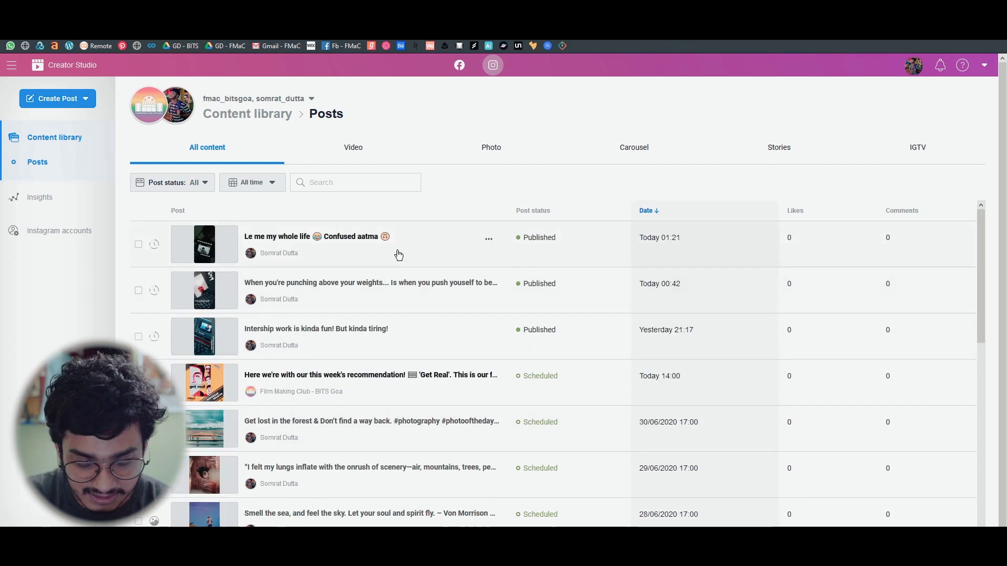
scroll(399, 254, down, 1)
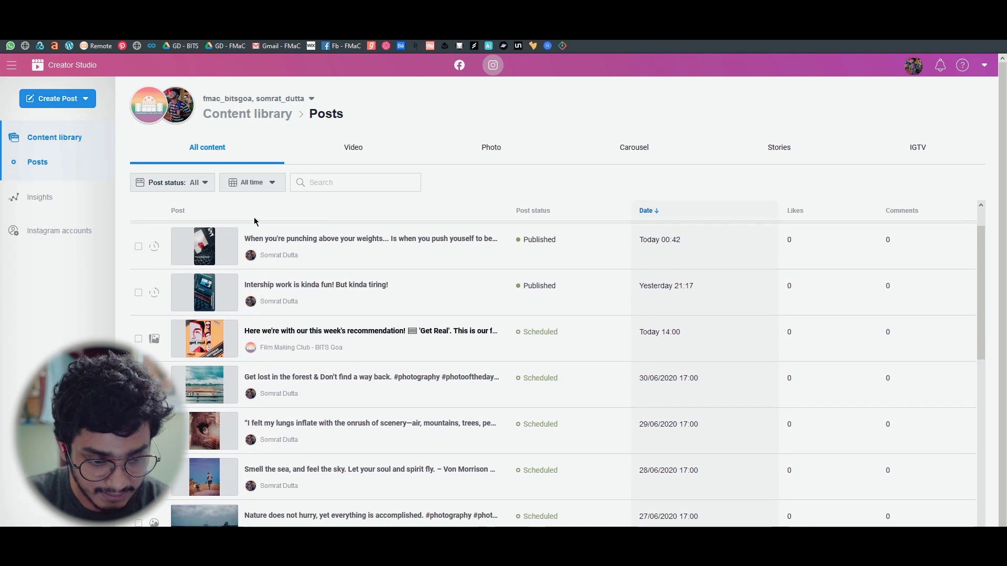
click(168, 108)
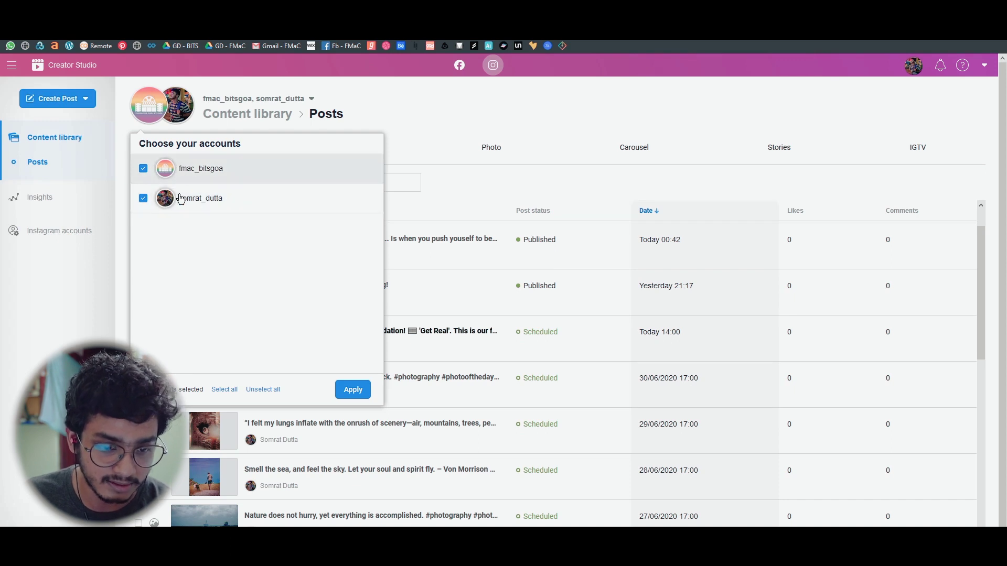
click(450, 114)
click(167, 115)
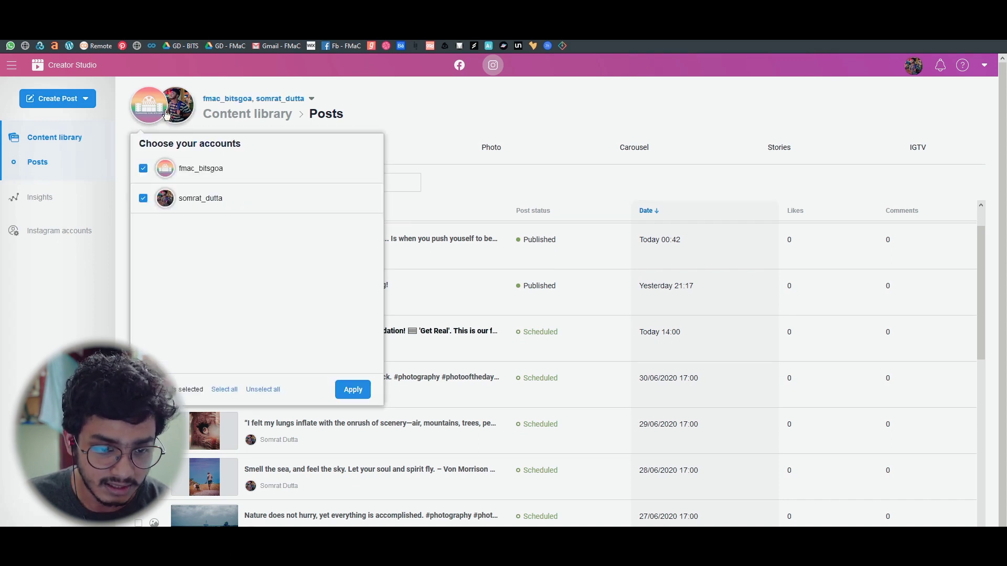
click(144, 170)
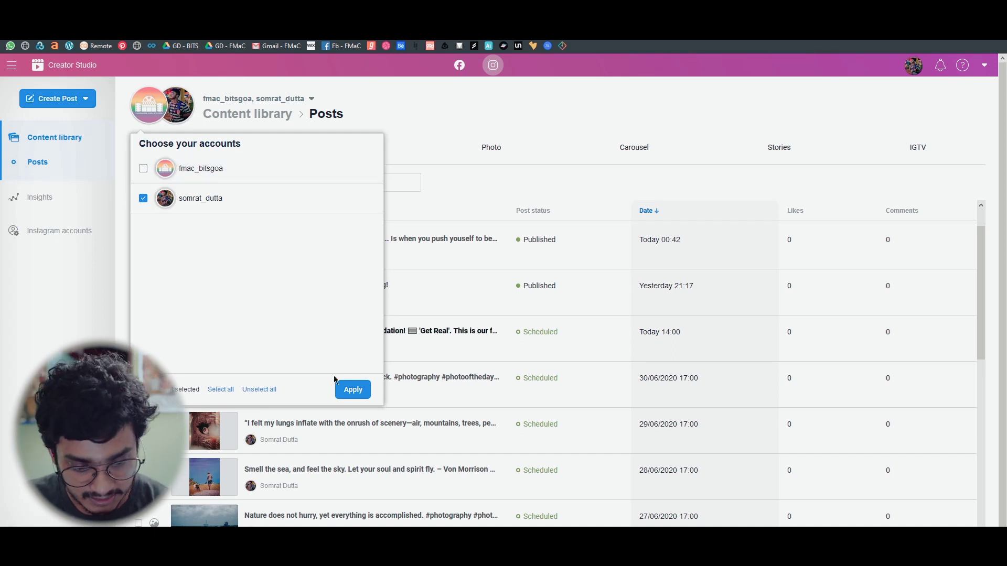
click(354, 391)
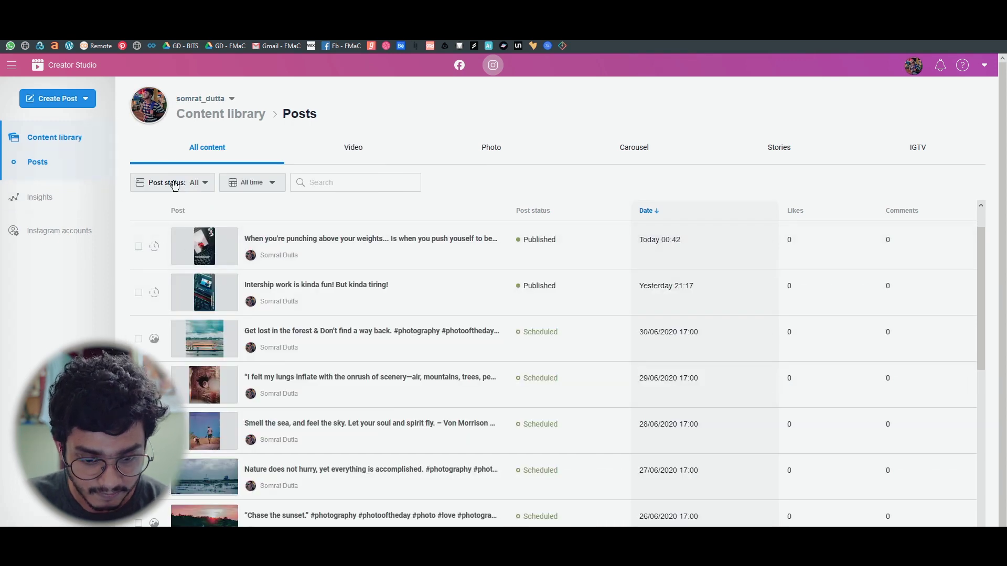
Review the account's posts across all content, the post status filter choices, and the Video, Photo, Carousel and Stories categories.
scroll(179, 257, down, 2)
scroll(180, 267, down, 5)
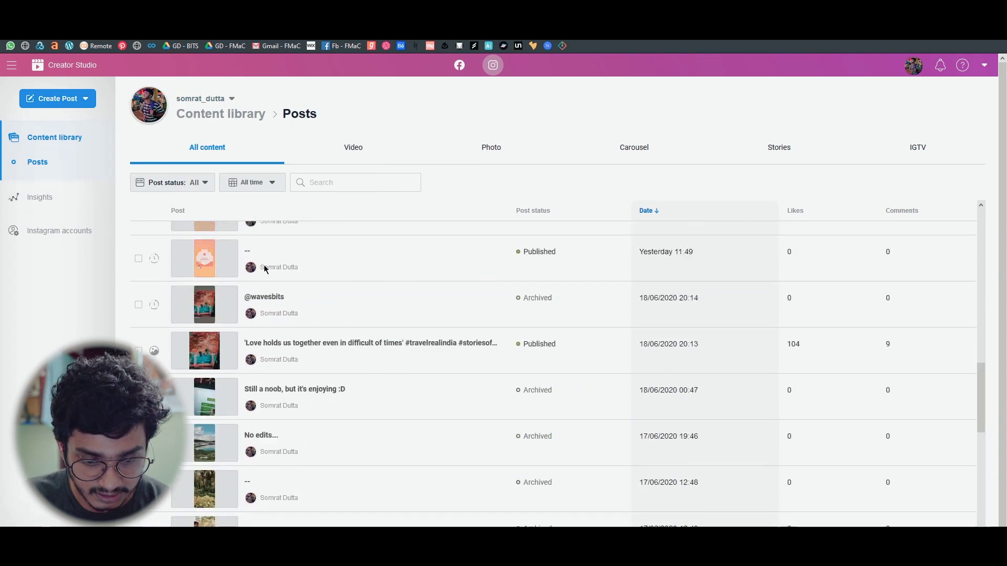
click(198, 185)
click(197, 185)
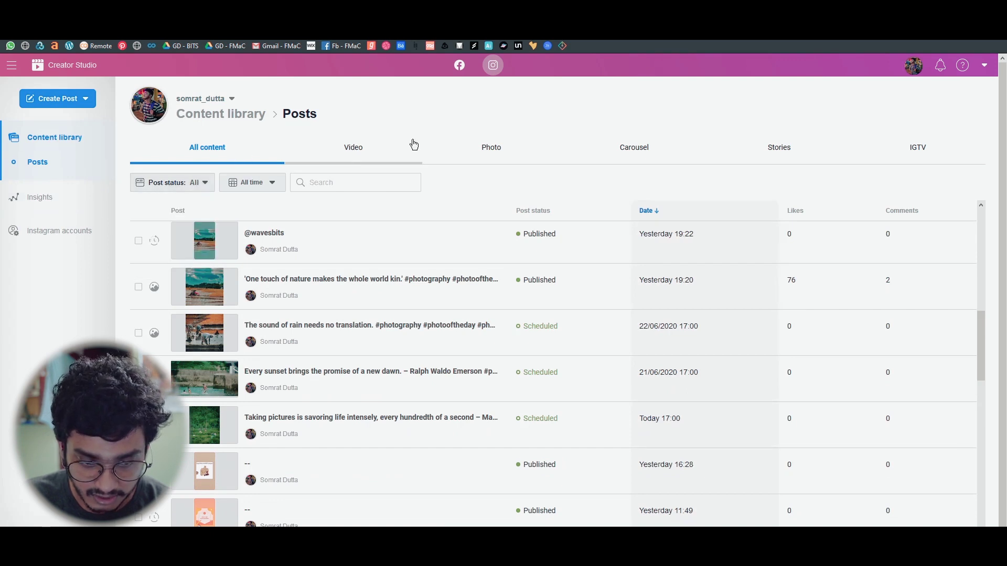
click(360, 151)
click(505, 141)
click(633, 157)
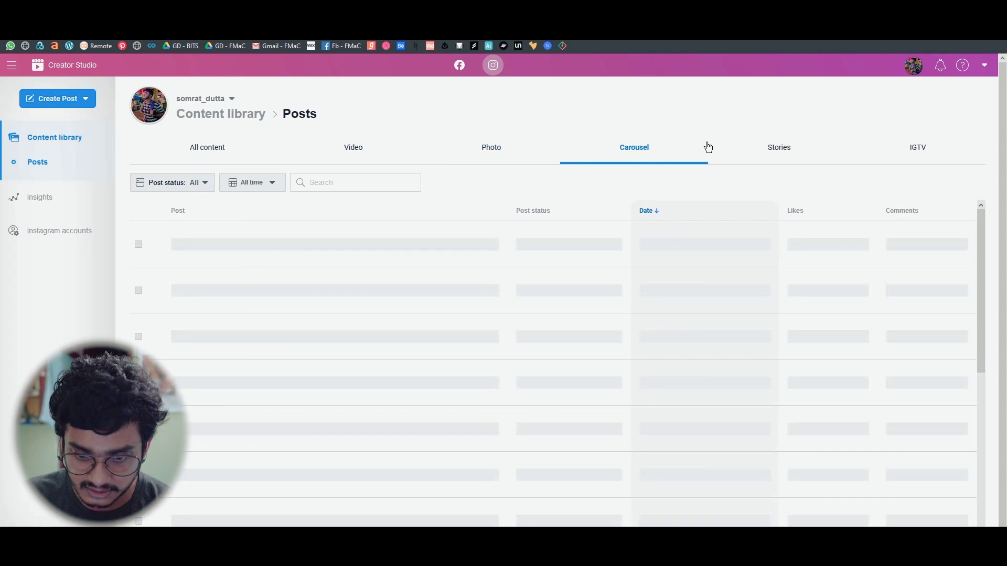
click(798, 151)
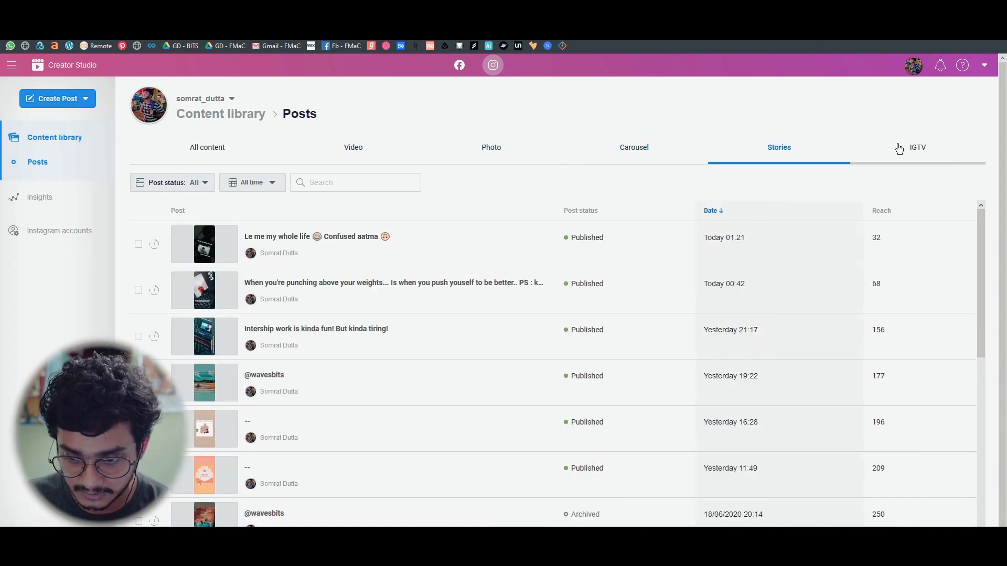
Return to all content and filter the posts by Scheduled status.
click(214, 159)
click(194, 185)
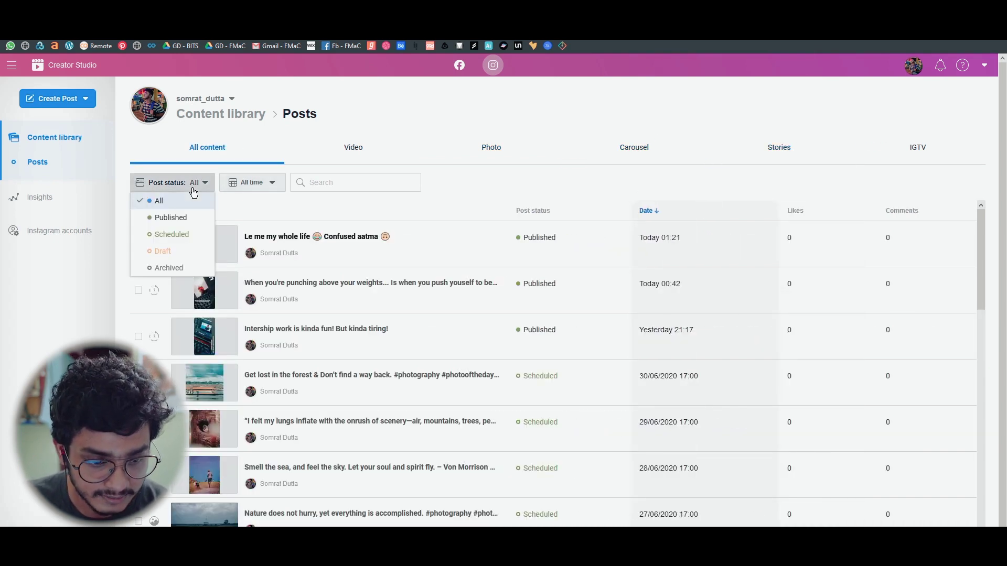
click(170, 235)
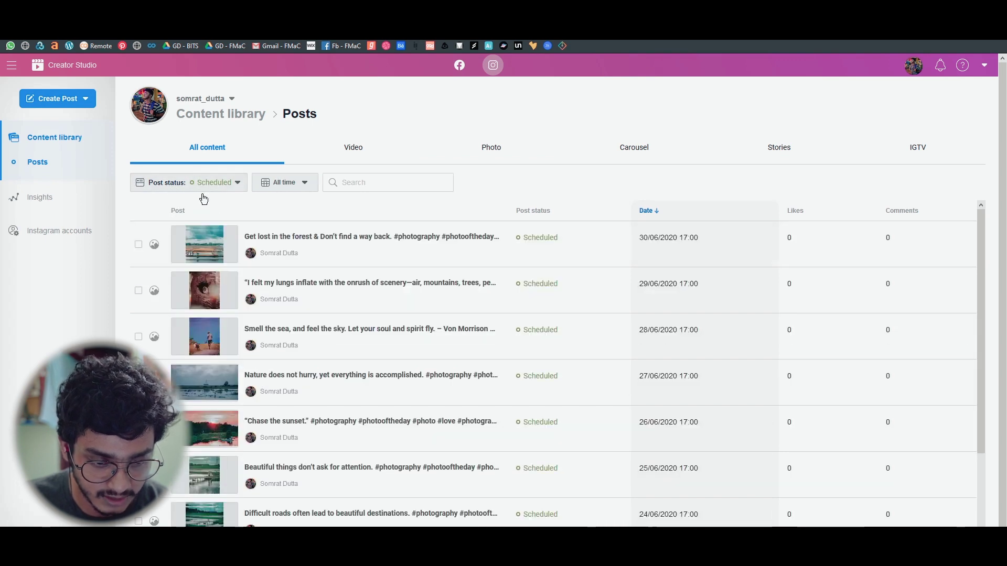
Examine the list of scheduled Instagram posts and their publishing dates.
scroll(502, 493, down, 3)
scroll(502, 493, down, 1)
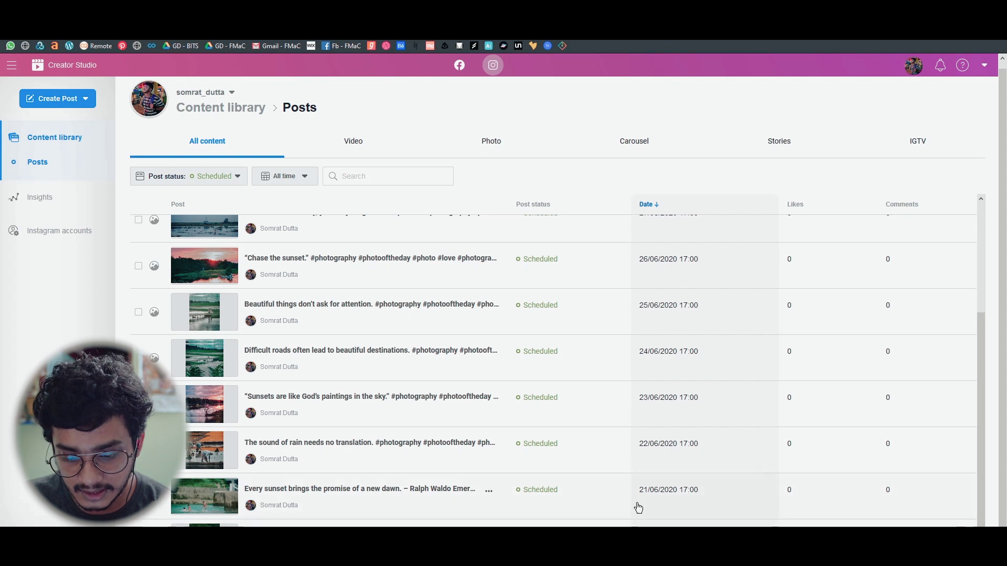
scroll(665, 273, up, 3)
scroll(664, 416, down, 3)
scroll(699, 405, up, 2)
scroll(630, 393, up, 1)
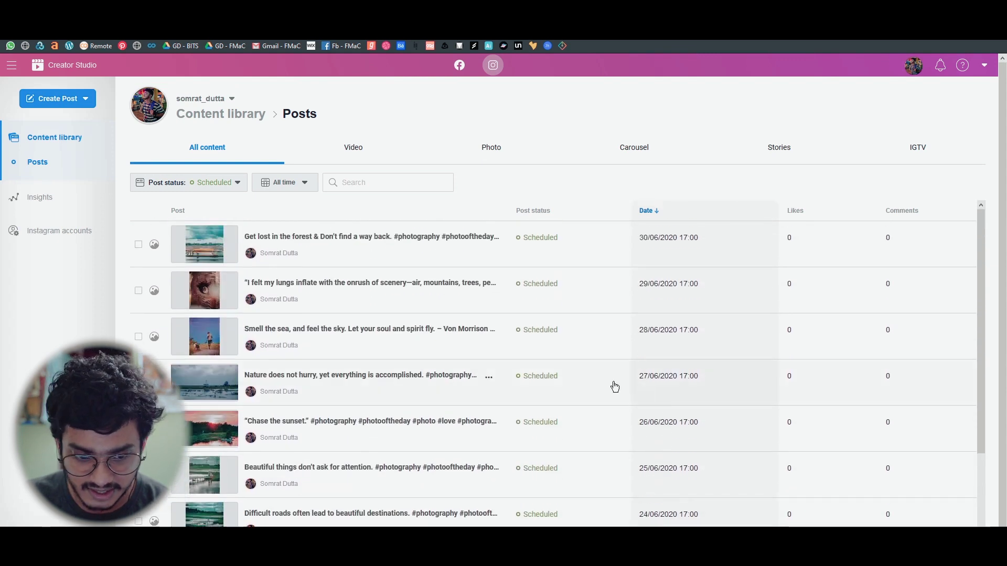
scroll(638, 341, down, 2)
scroll(637, 341, up, 2)
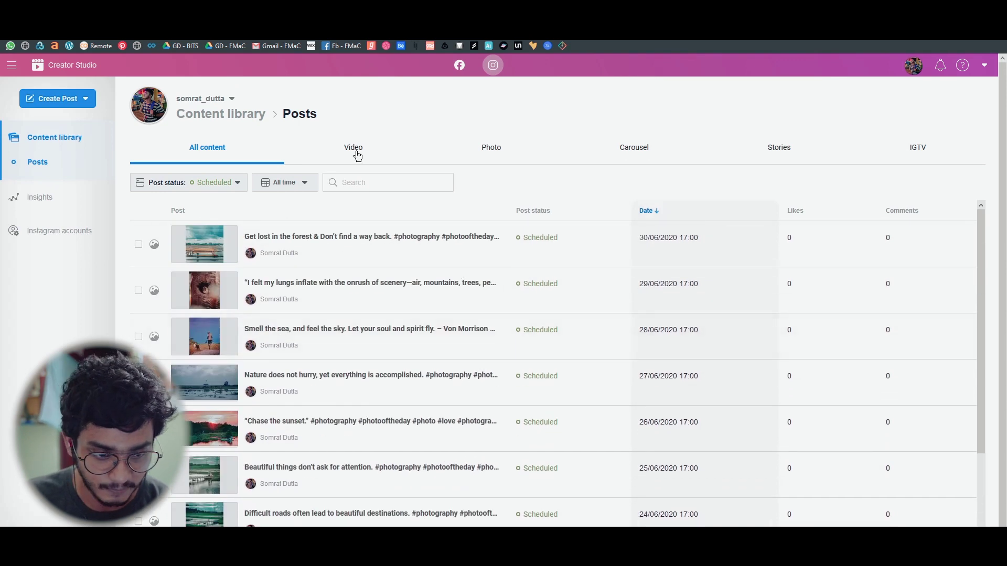
click(76, 105)
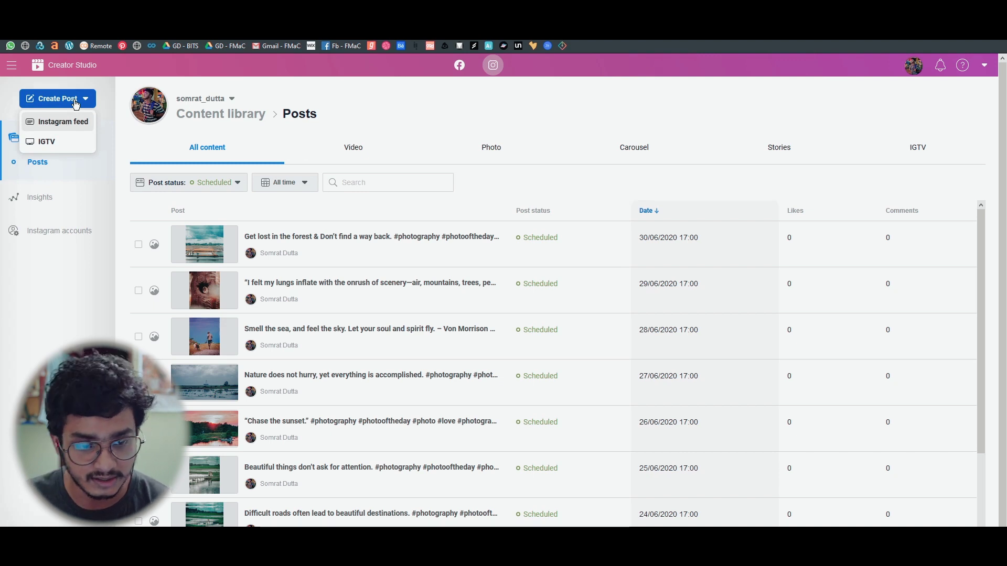
click(58, 120)
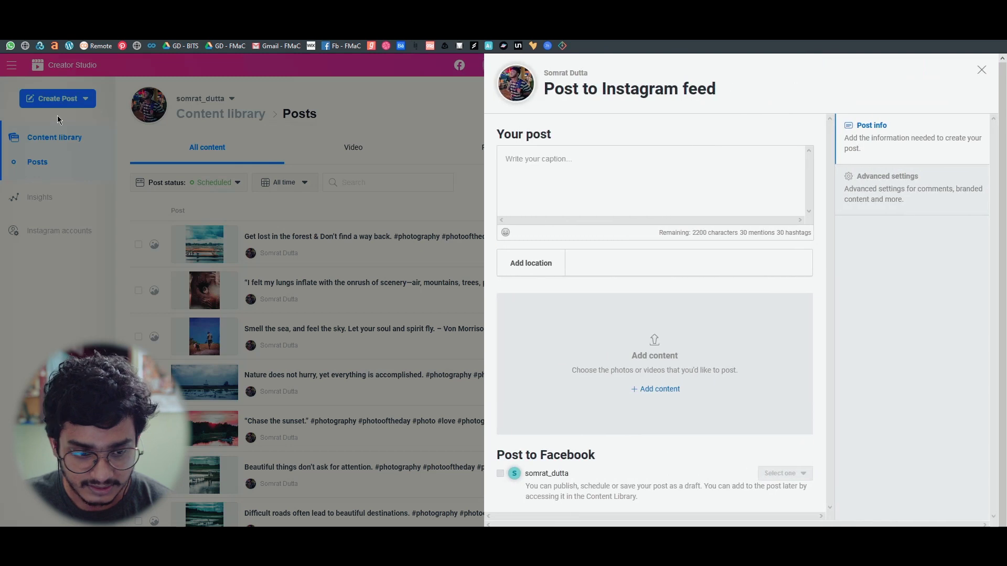
click(250, 104)
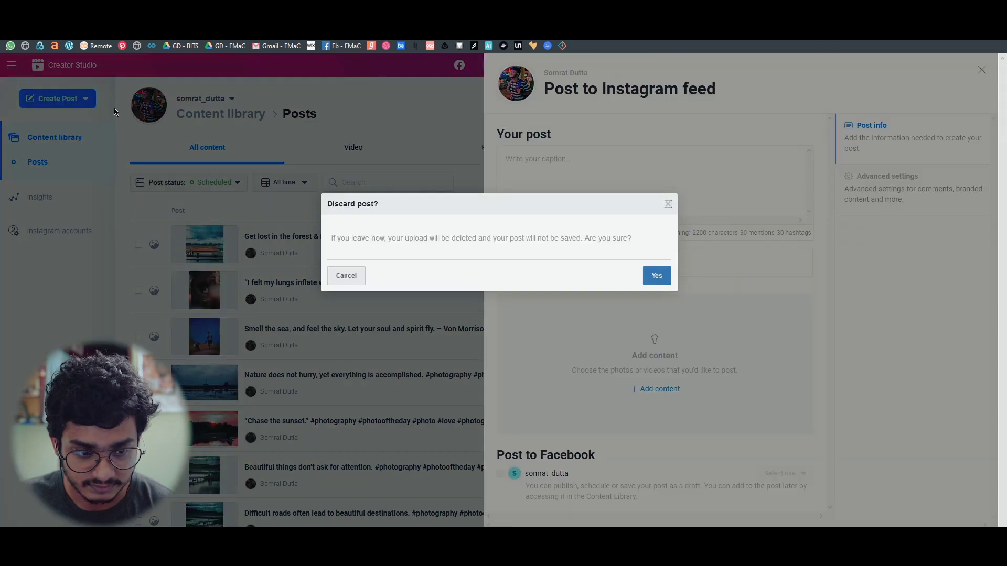
click(656, 275)
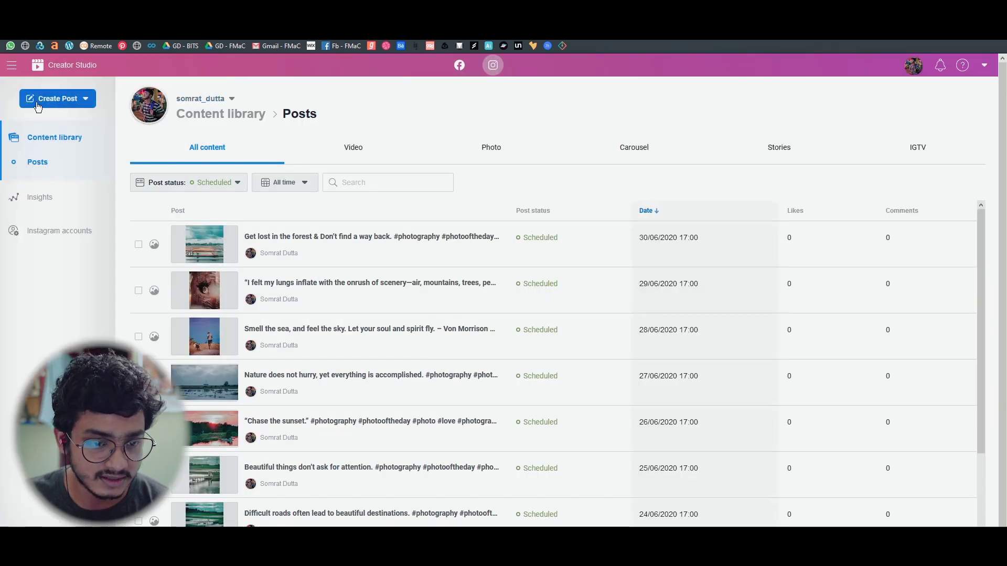
Start a new Instagram feed post and write the caption "ntrfhgfgfhgfhghfghg" followed by two line breaks.
click(56, 104)
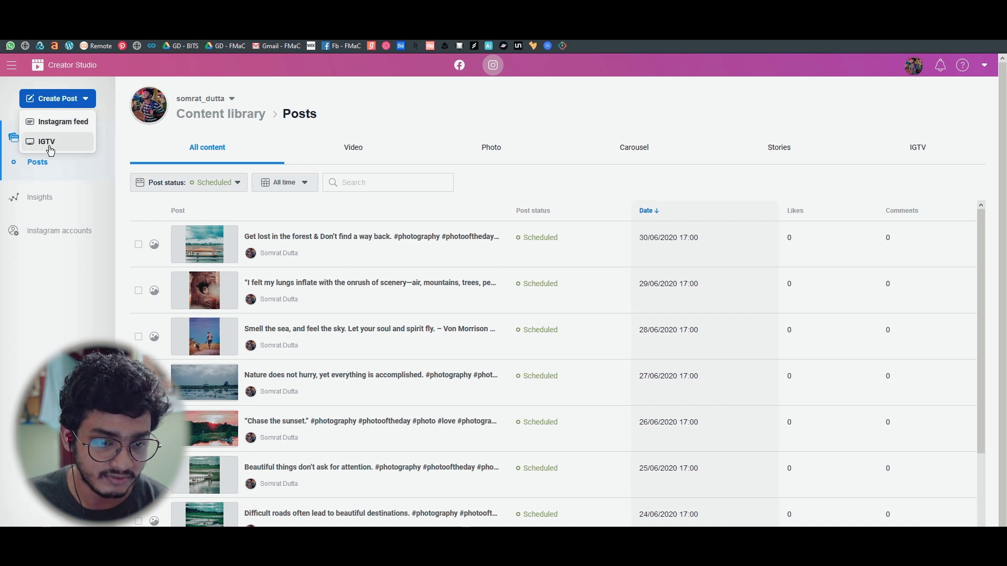
click(58, 126)
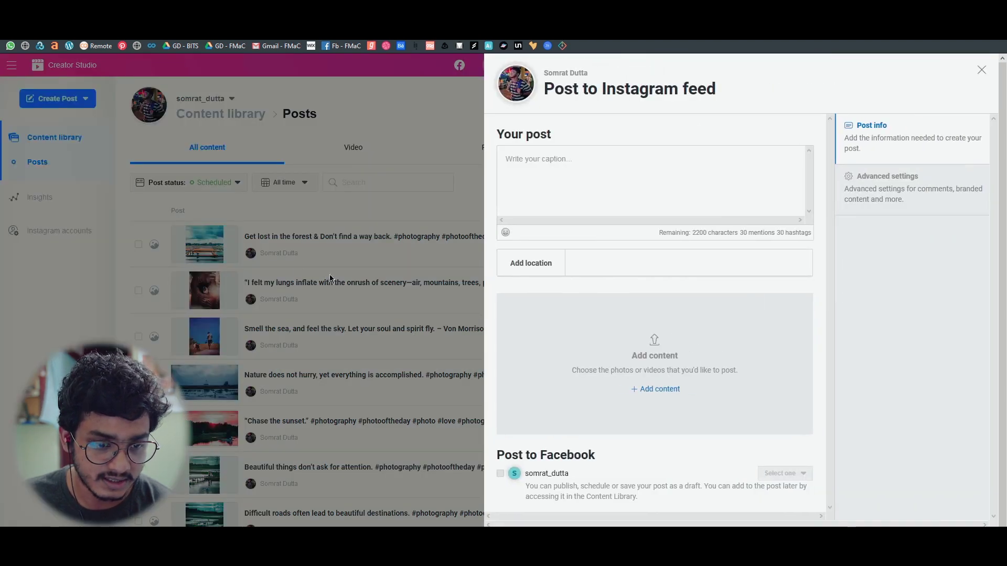
click(572, 186)
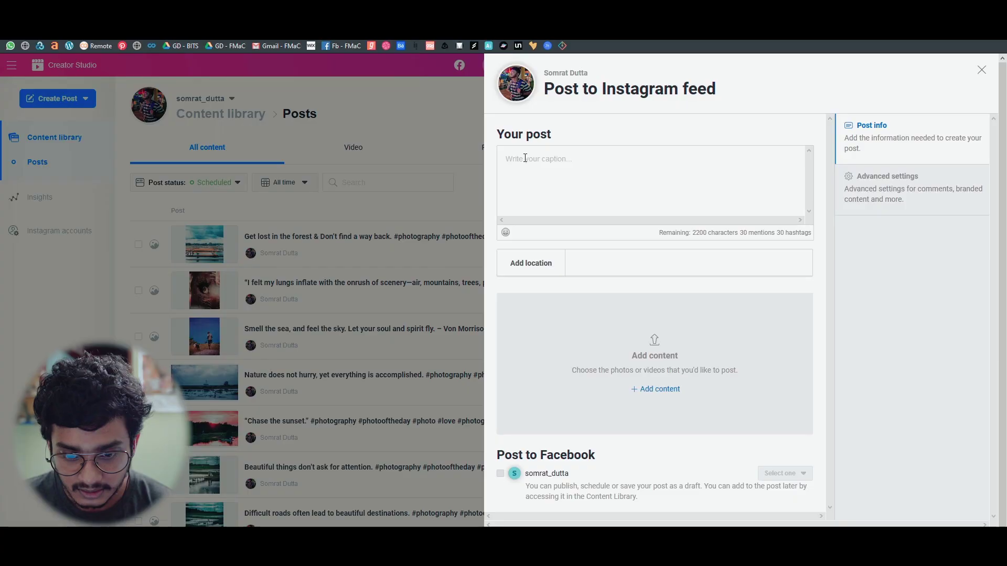
text(ntrfhgfgfhgfhghfghj)
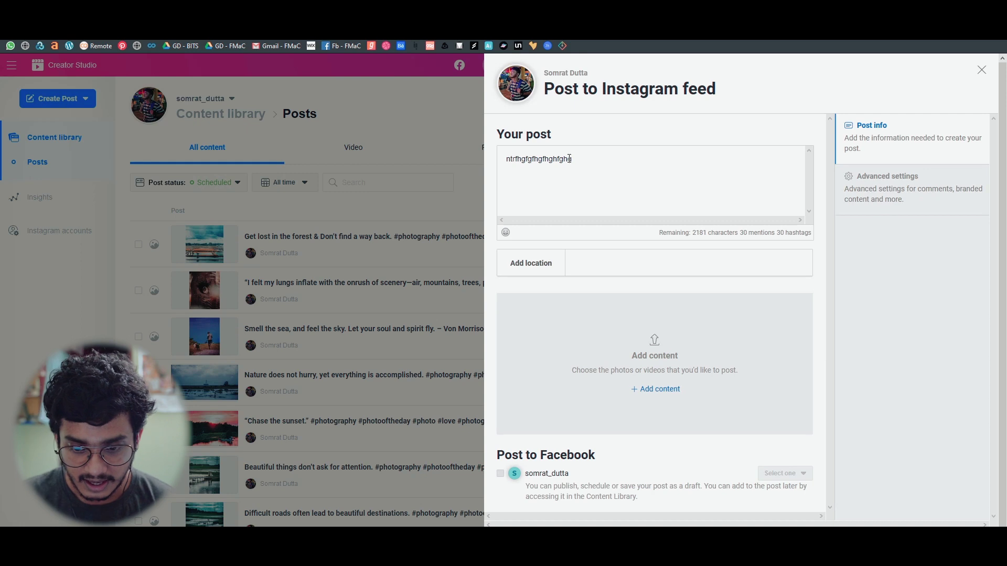
key(Return)
key(Return)
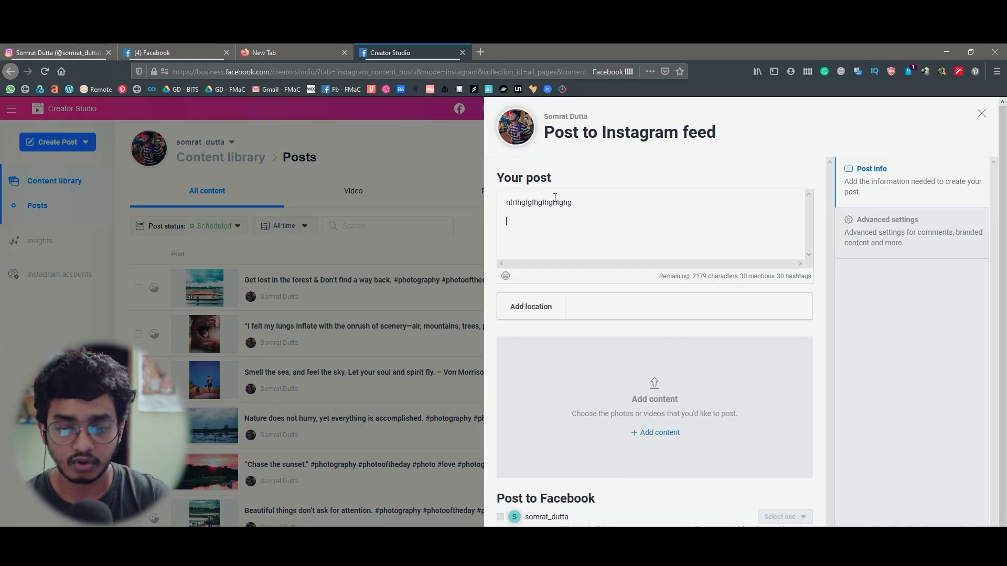
Open the bookmarked Vexels flat-character page in a new browser tab and copy its full web address.
click(480, 52)
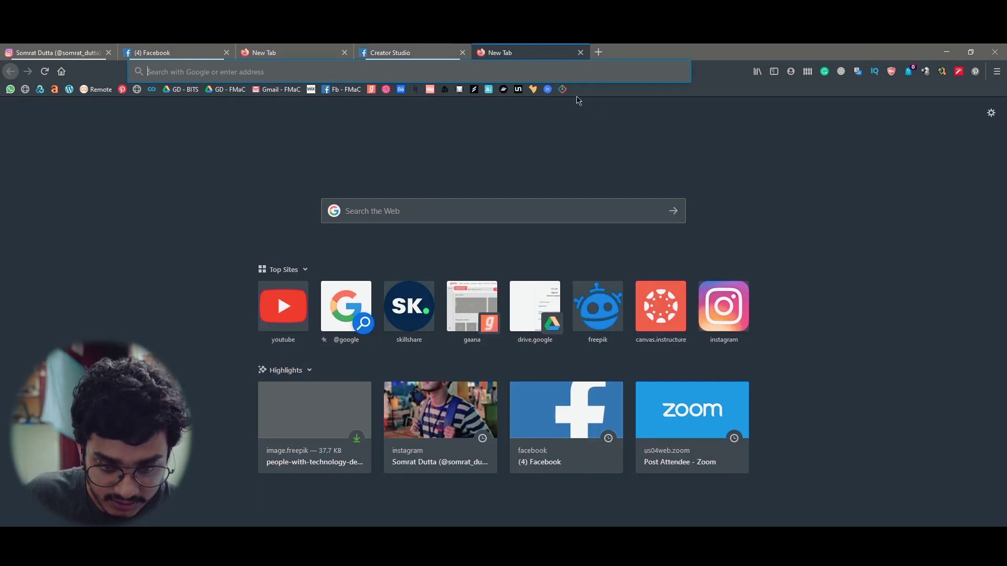
click(561, 90)
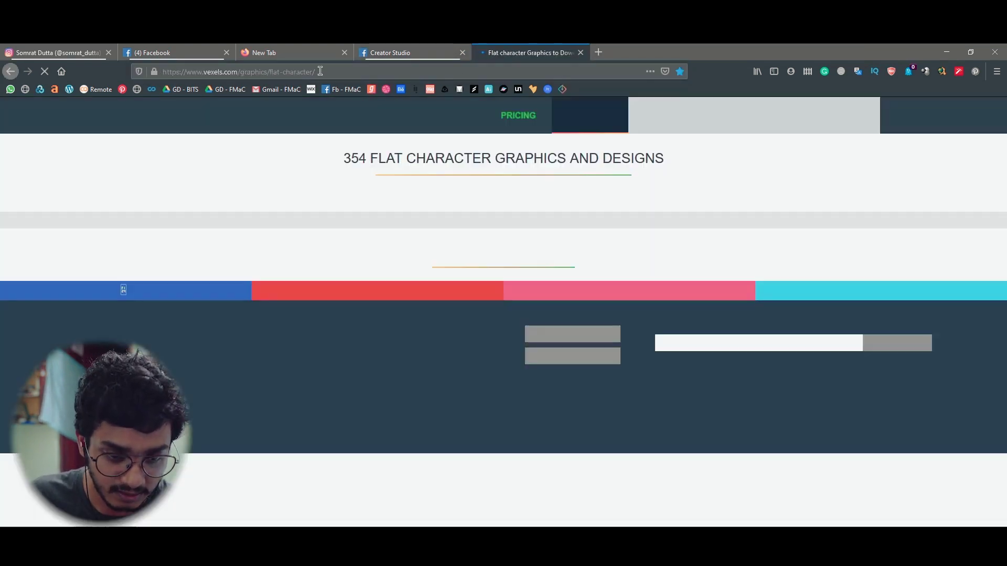
click(318, 72)
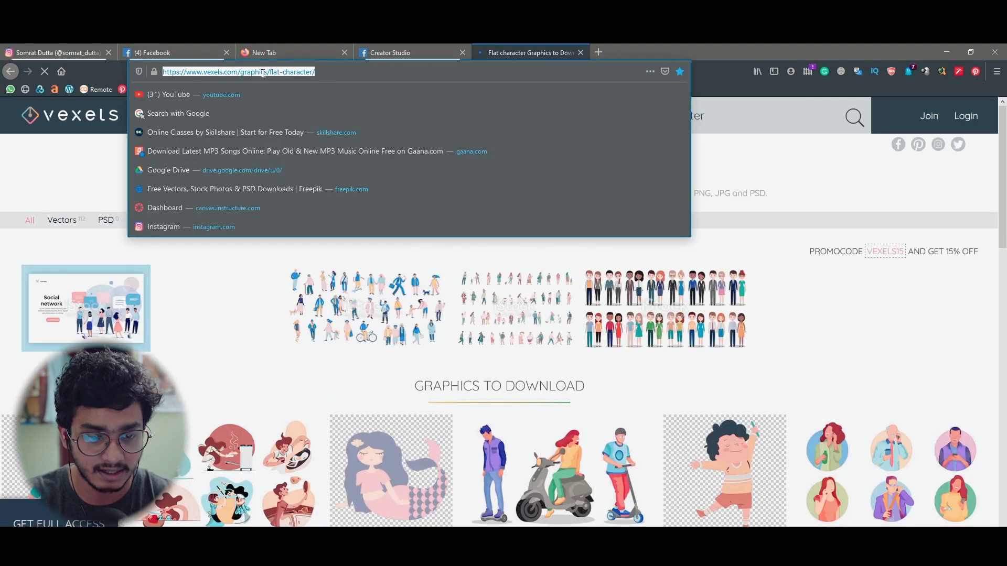
click(334, 71)
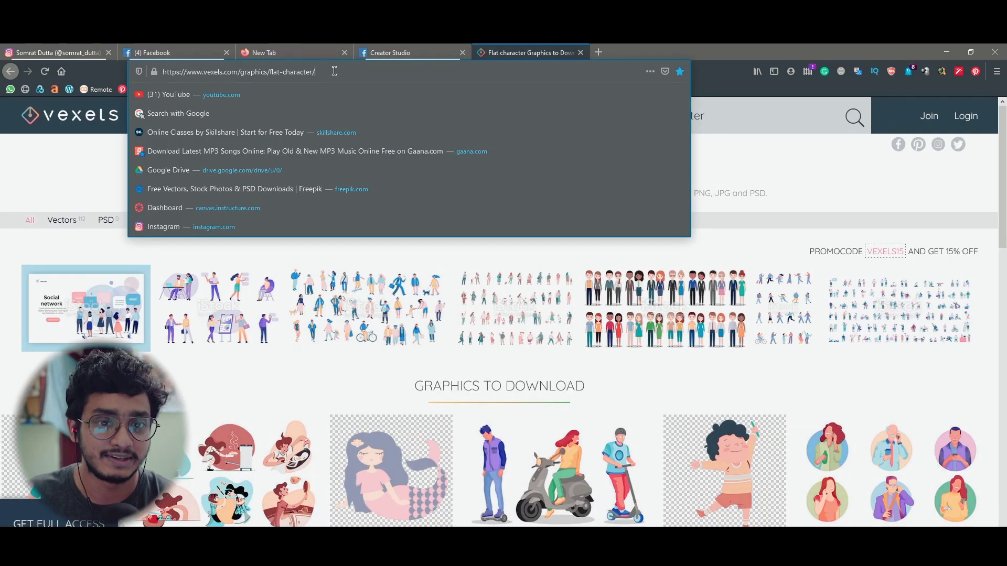
drag(334, 72, 152, 72)
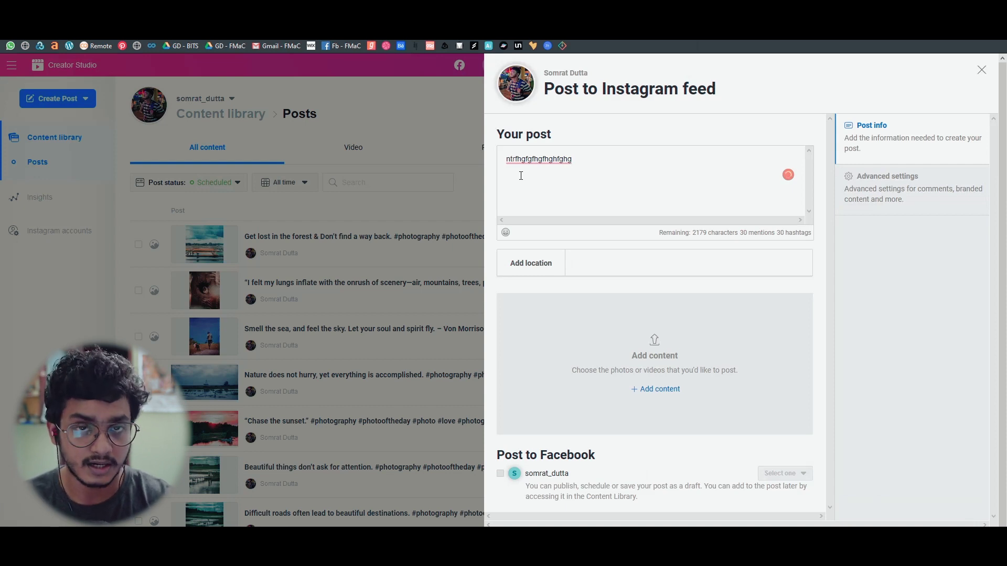
Pin the copied Vexels address in the Windows clipboard history and clear all unpinned entries.
key(super+v)
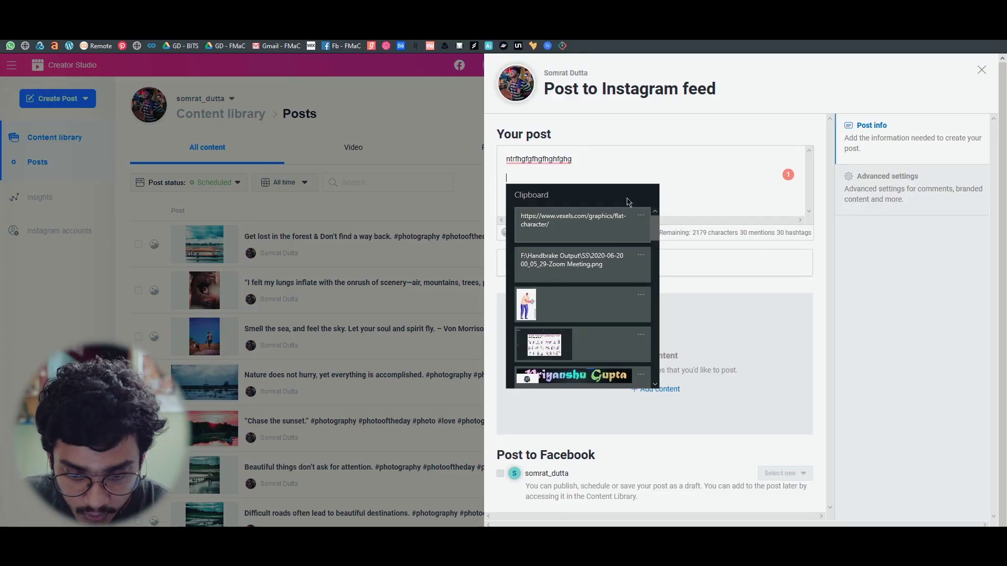
click(641, 216)
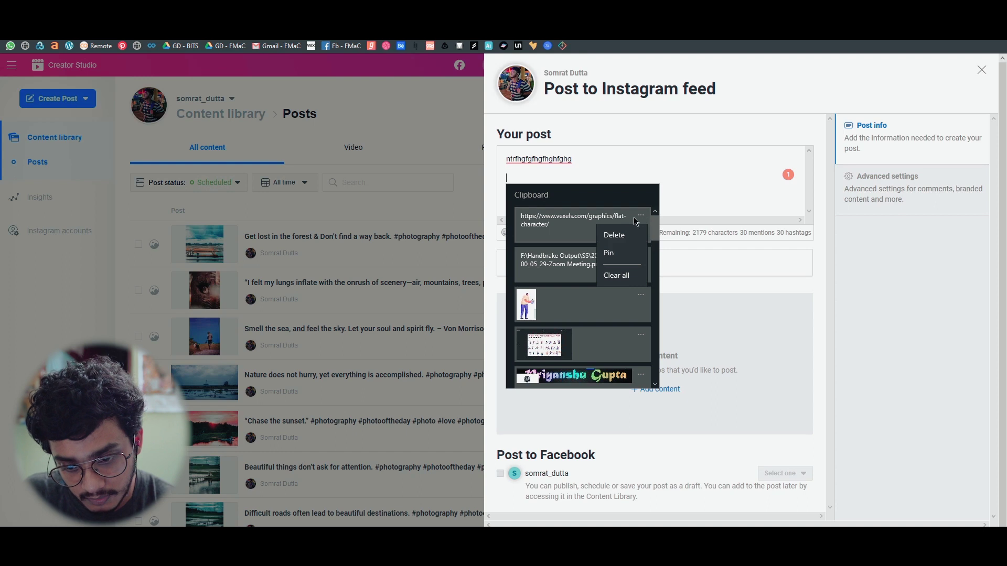
click(640, 220)
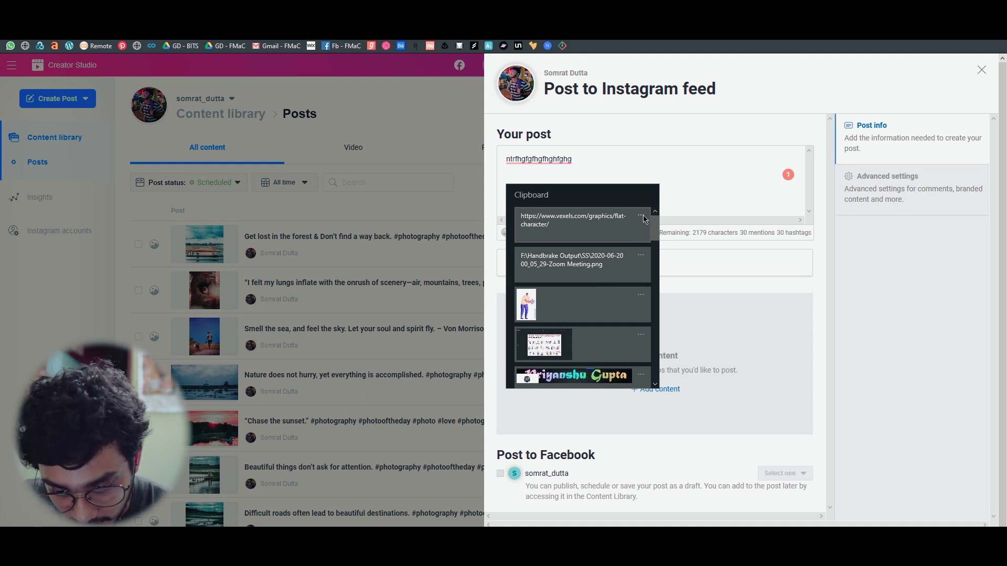
click(643, 218)
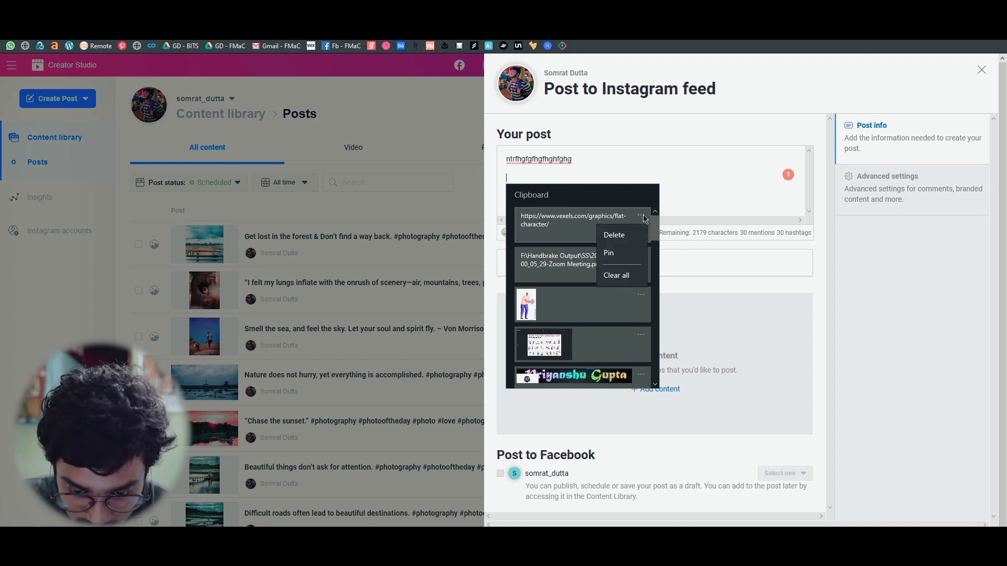
click(621, 254)
click(646, 220)
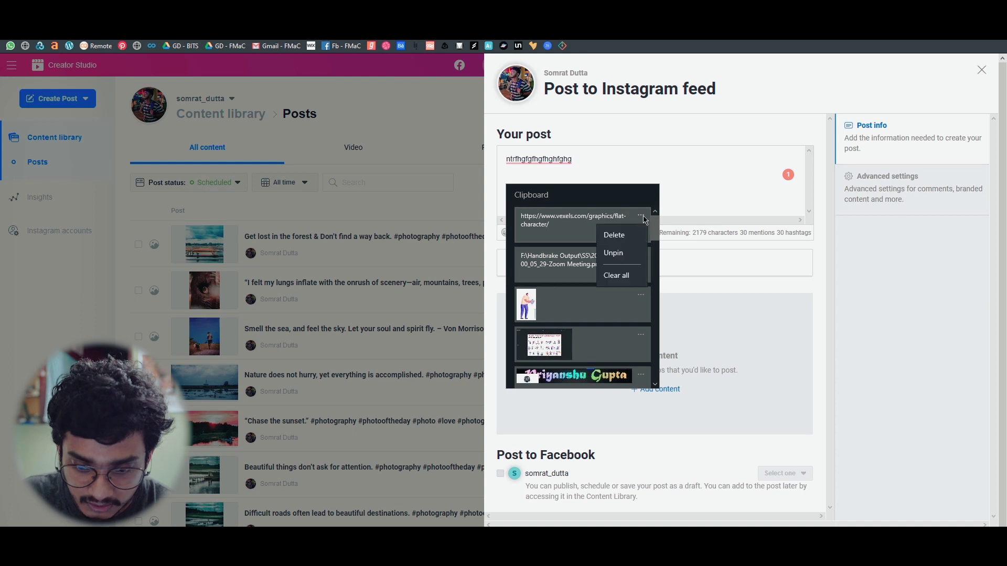
click(628, 272)
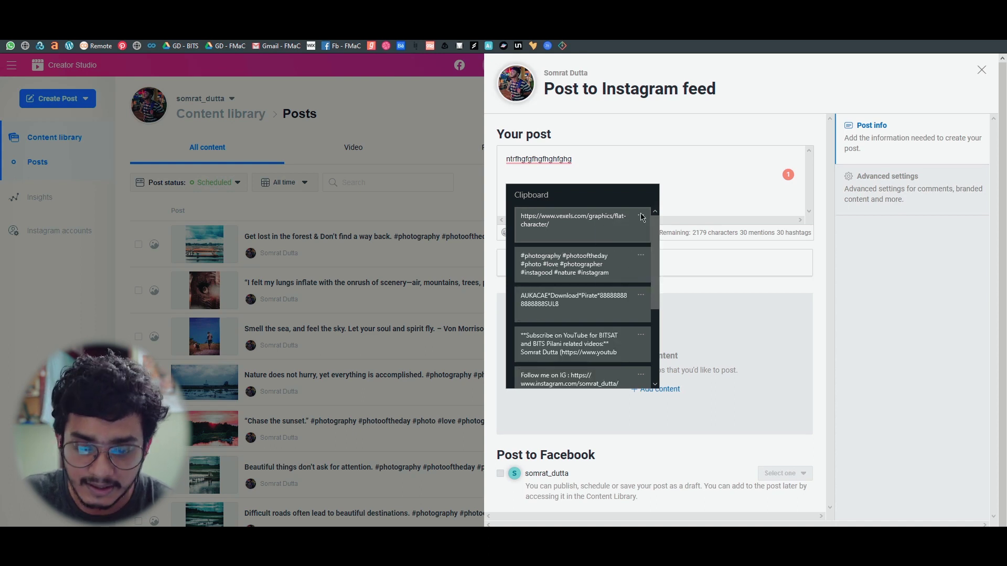
click(669, 169)
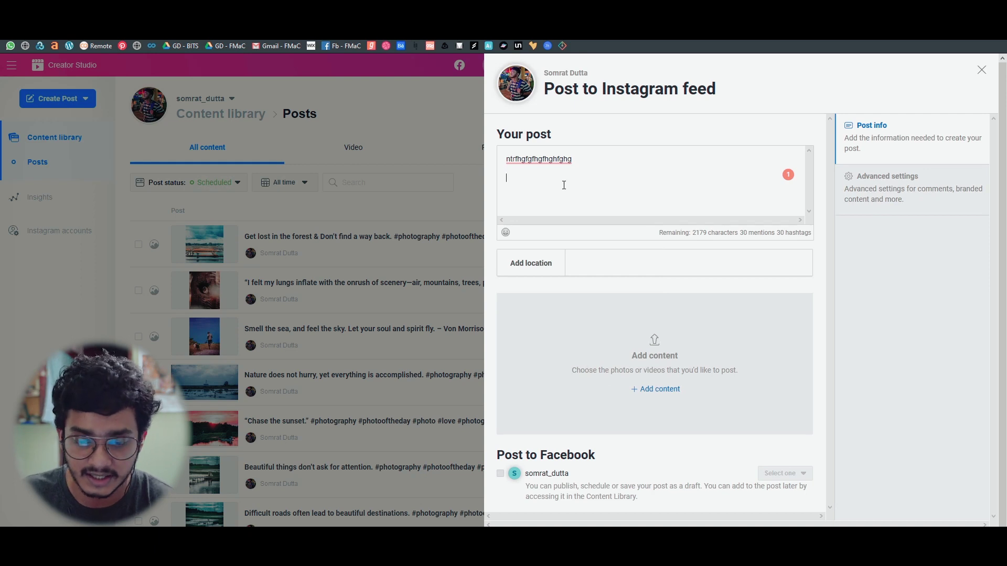
Paste the pinned Vexels address into the post caption and delete it again.
key(super+v)
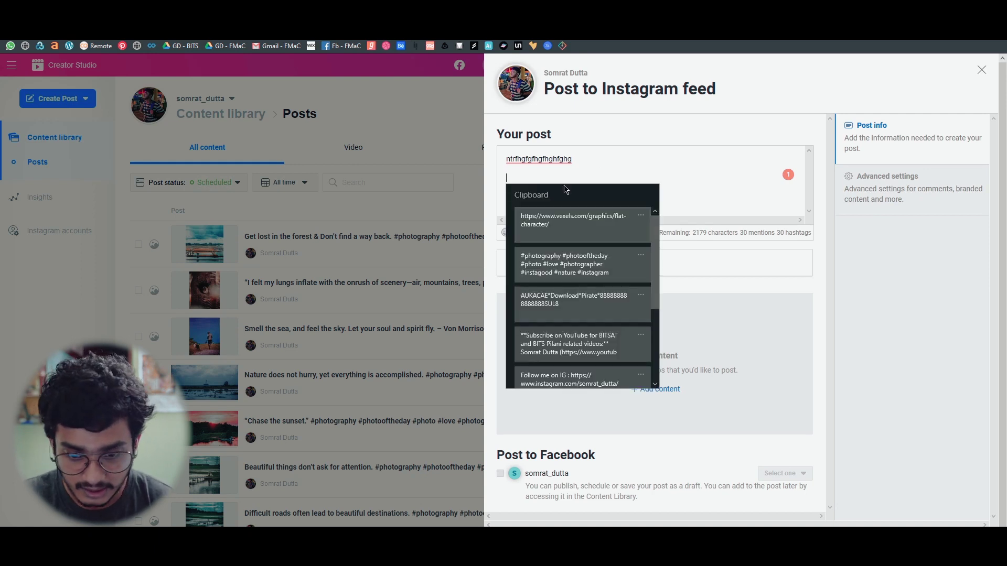
click(550, 231)
drag(682, 178, 504, 190)
key(BackSpace)
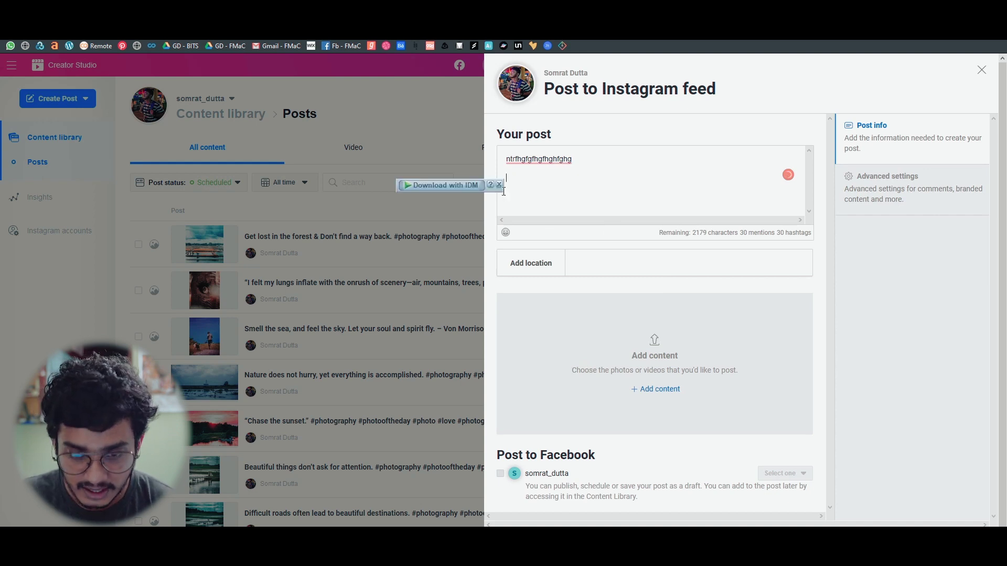
Insert the pinned block of photography hashtags from the clipboard history below the caption's first line.
key(super+v)
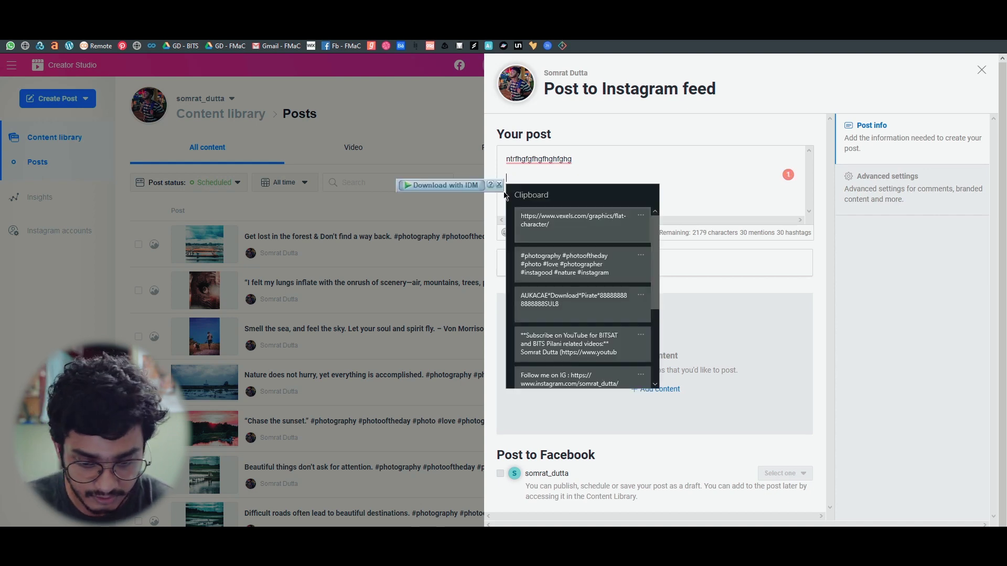
scroll(599, 272, down, 3)
scroll(639, 265, up, 3)
click(640, 256)
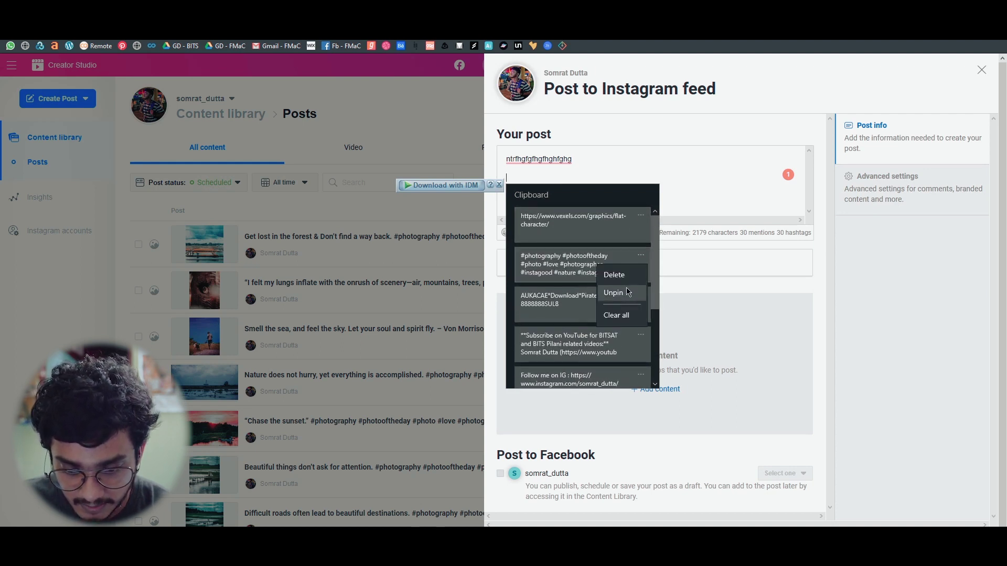
click(640, 257)
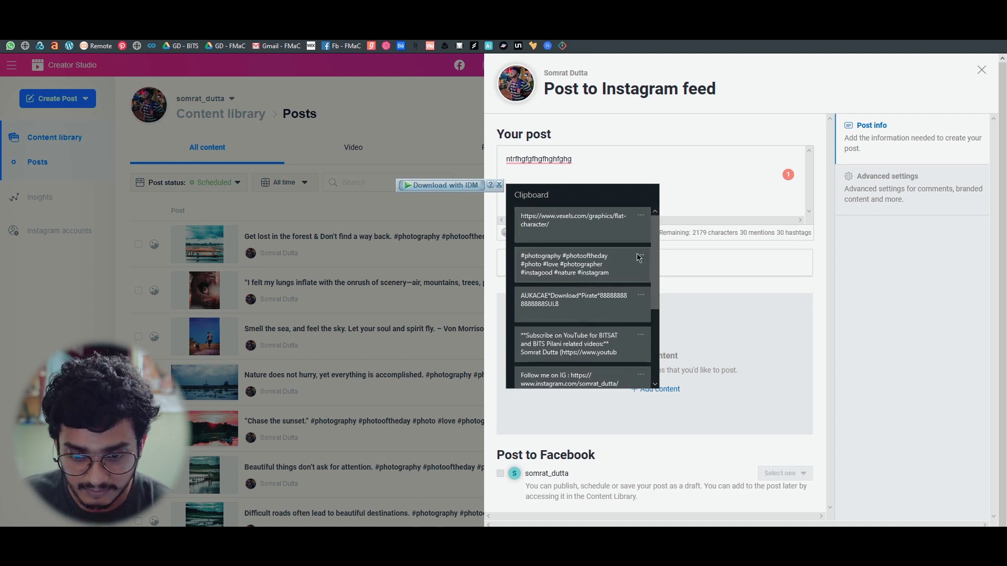
click(568, 264)
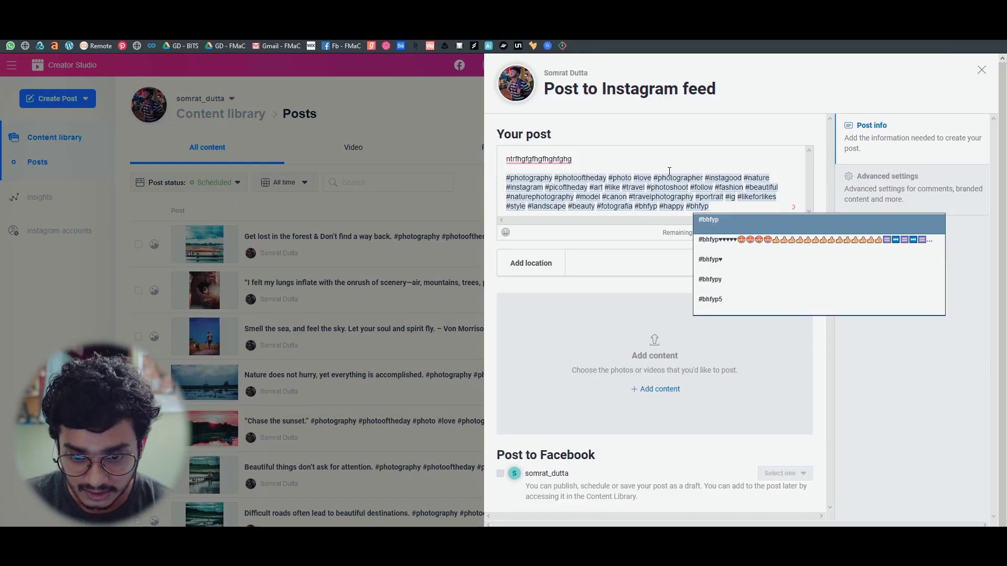
Replace the placeholder first line of the caption with "Woah such a great day".
click(563, 173)
key(shift+Home)
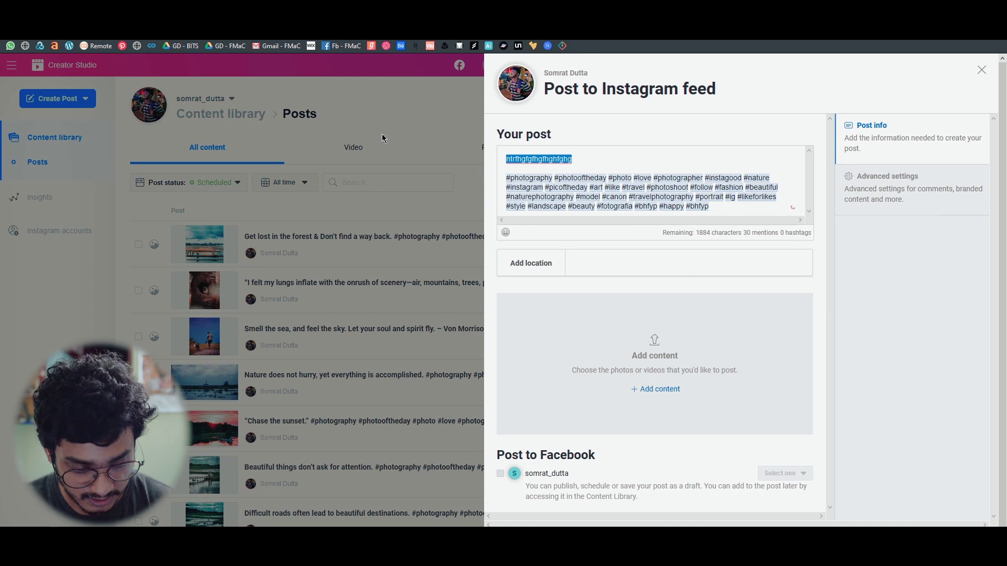
text(Woah such a great day)
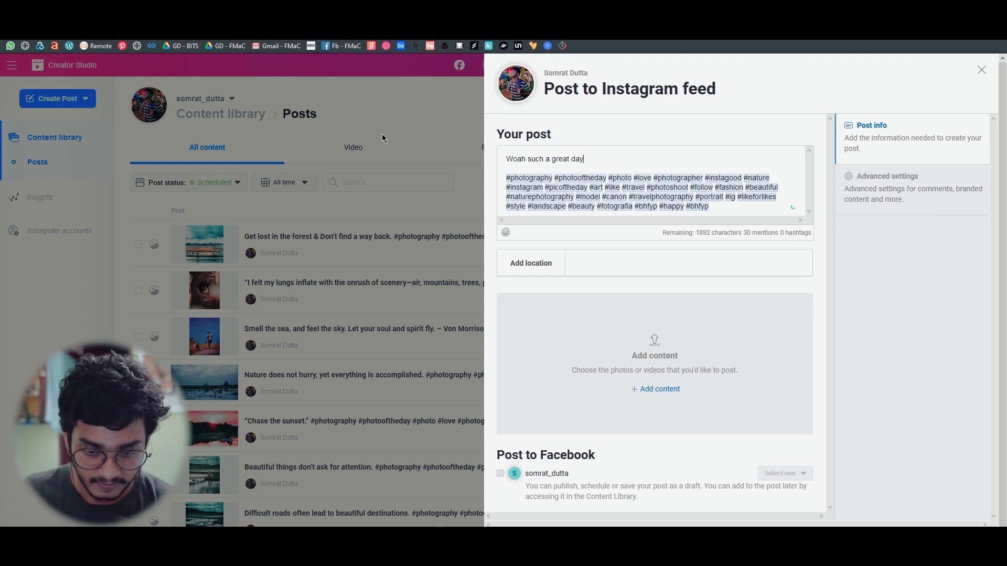
Add the sunset photo 1592574500810.png to the post as a file upload.
click(575, 261)
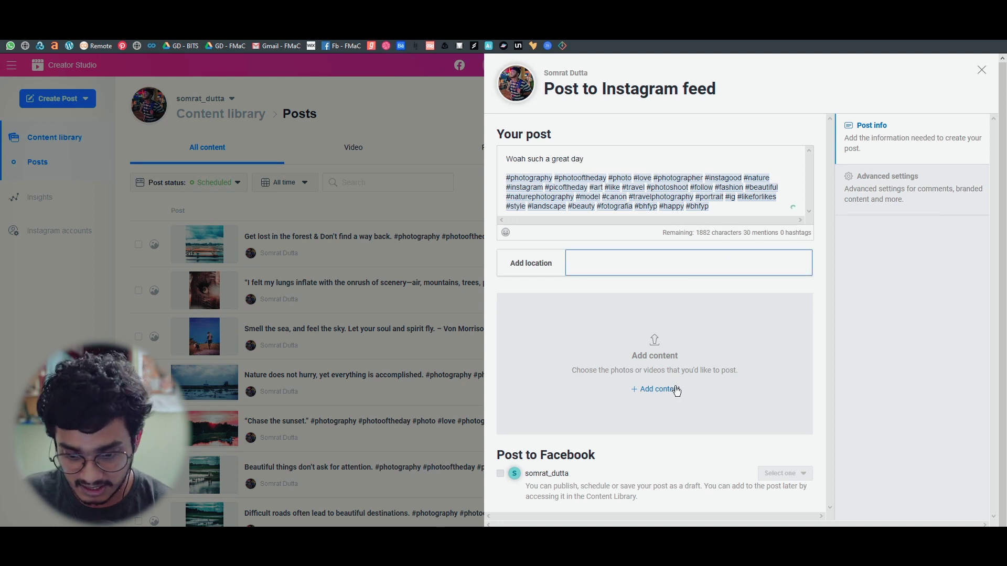
click(676, 390)
click(654, 408)
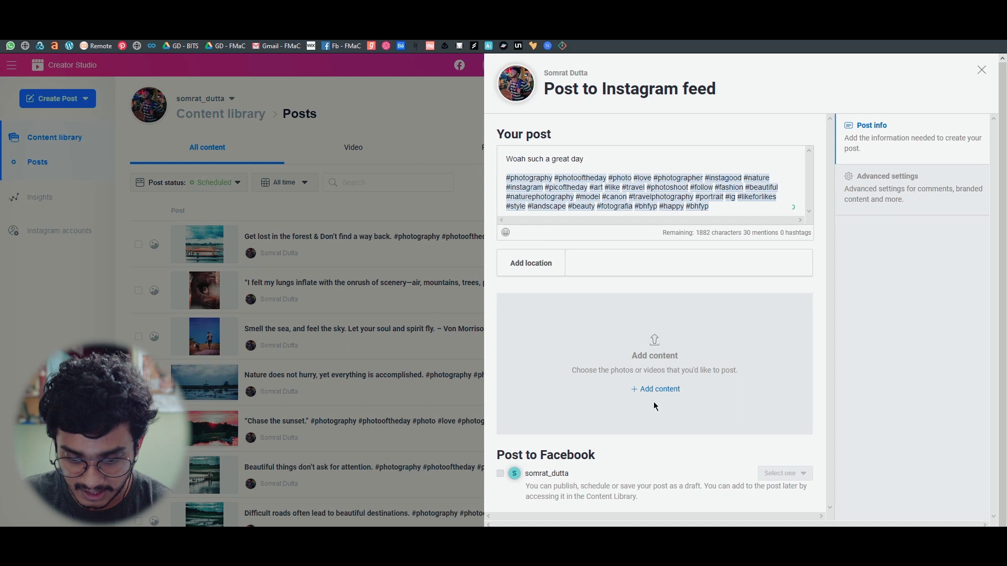
click(660, 393)
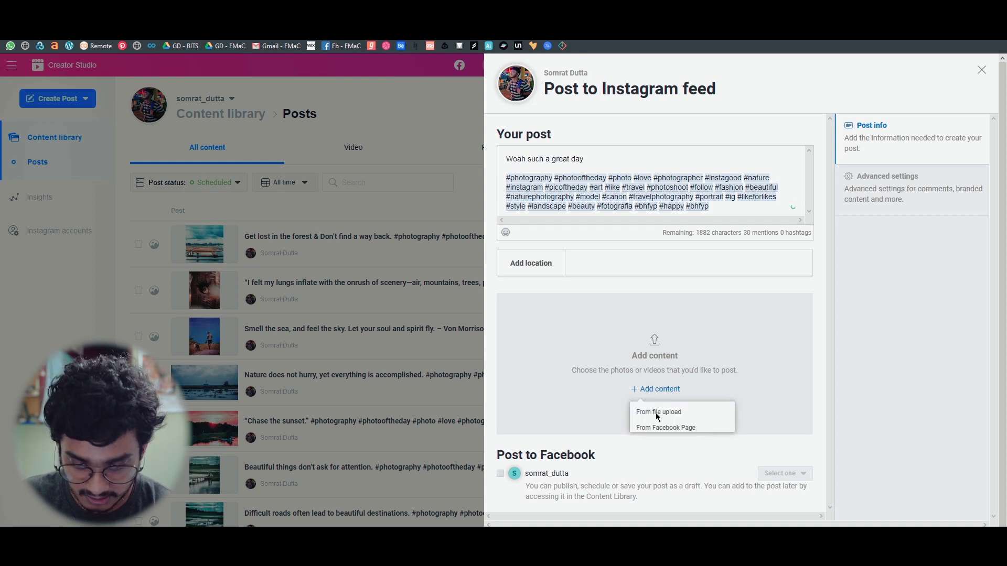
click(664, 413)
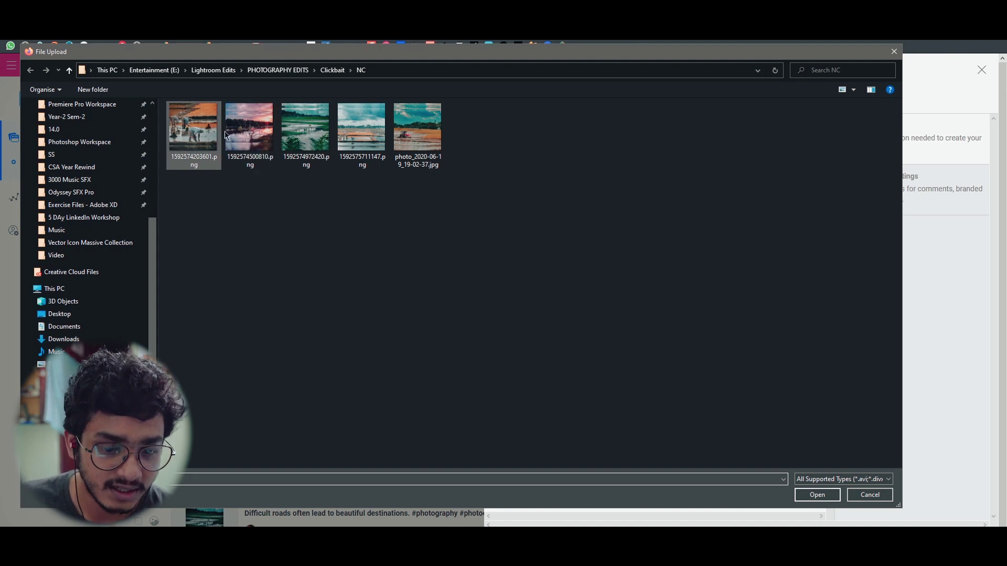
click(810, 495)
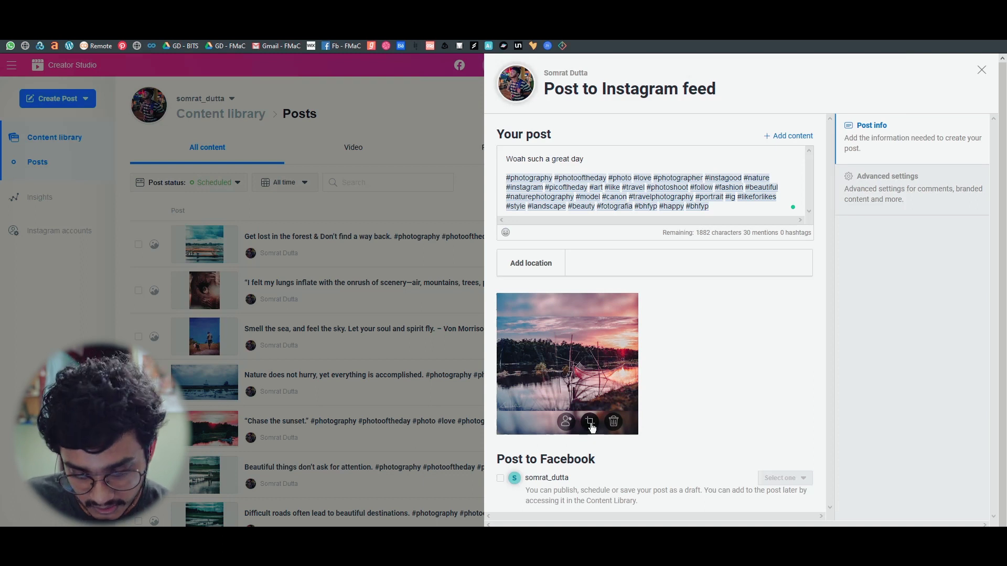
Try out the square, landscape and vertical crops on the sunset photo and cancel the photo edit.
click(590, 422)
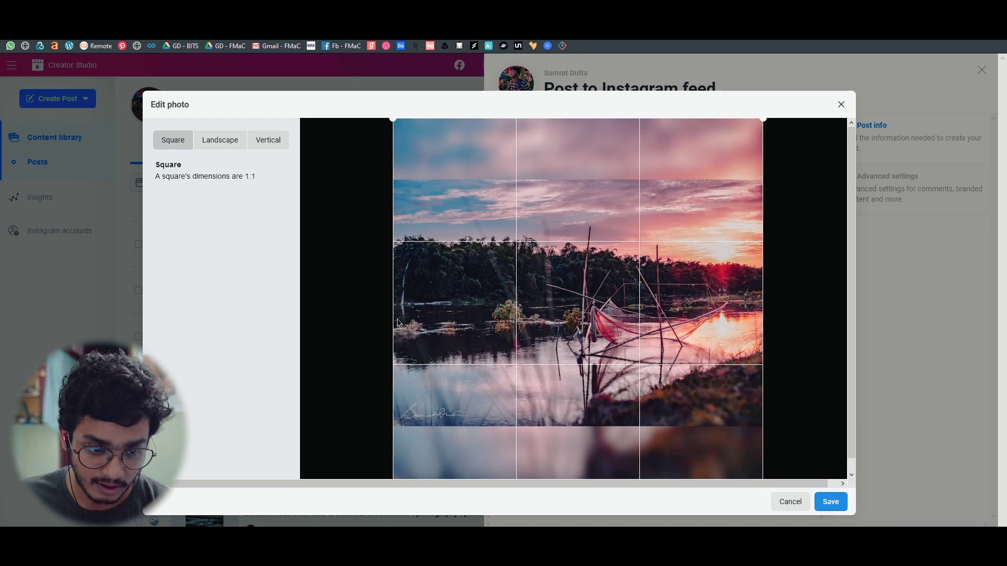
drag(394, 120, 540, 266)
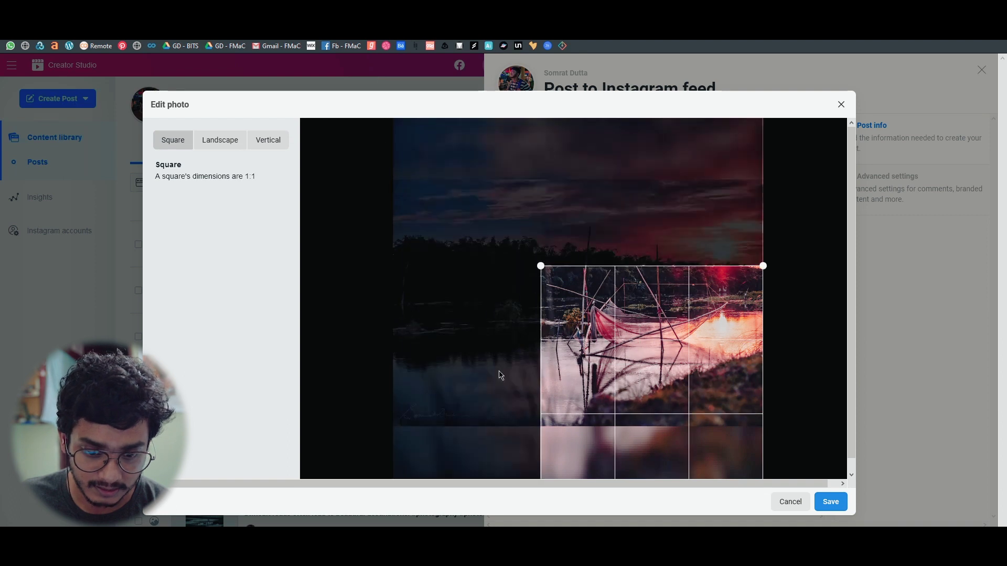
drag(499, 375, 236, 87)
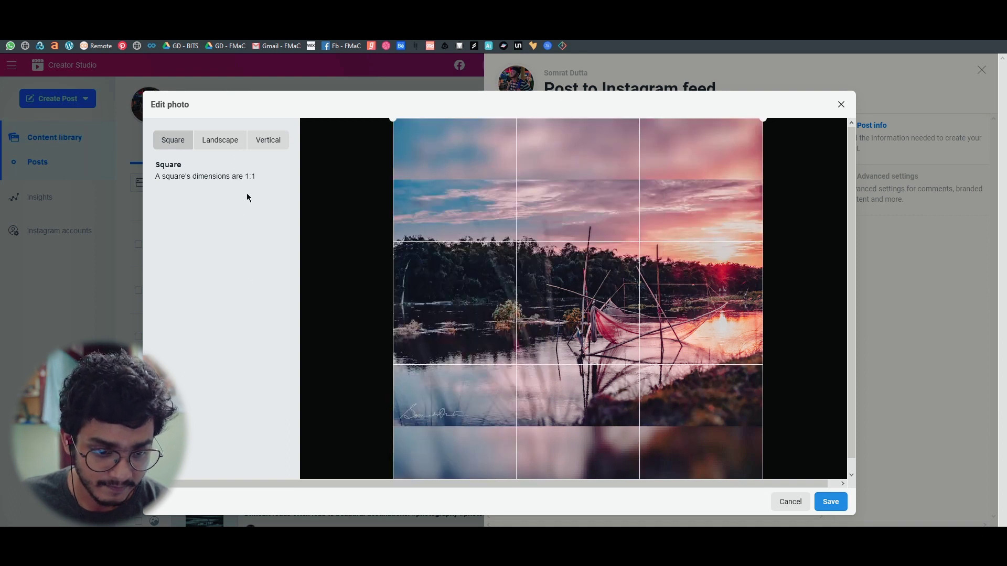
click(221, 140)
mouse_move(509, 206)
mouse_down()
mouse_move(510, 263)
mouse_move(509, 158)
mouse_move(510, 252)
mouse_move(509, 223)
mouse_up()
click(269, 140)
drag(563, 303, 753, 464)
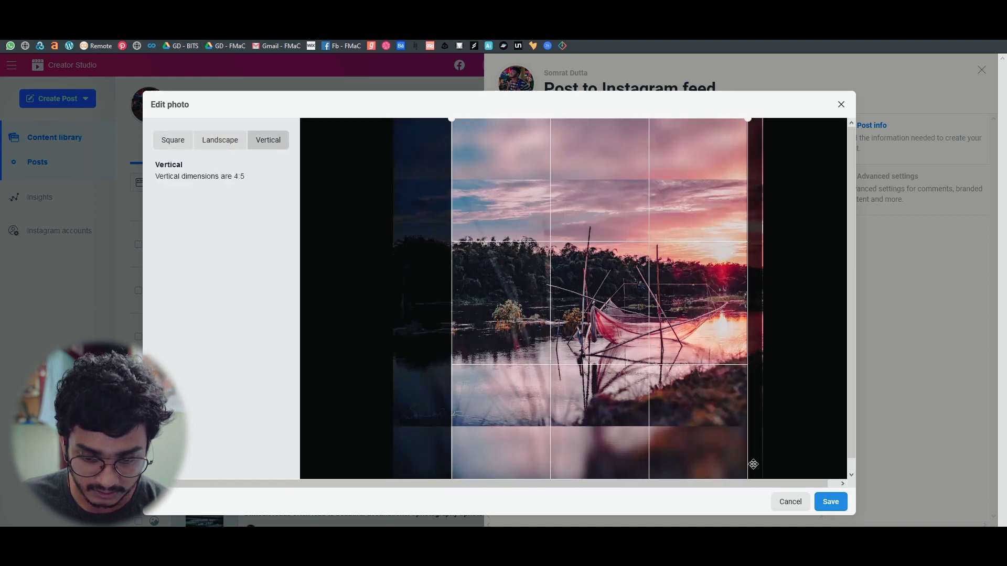
click(790, 502)
Upload 1592575711147.png as the second photo of the post.
mouse_move(622, 429)
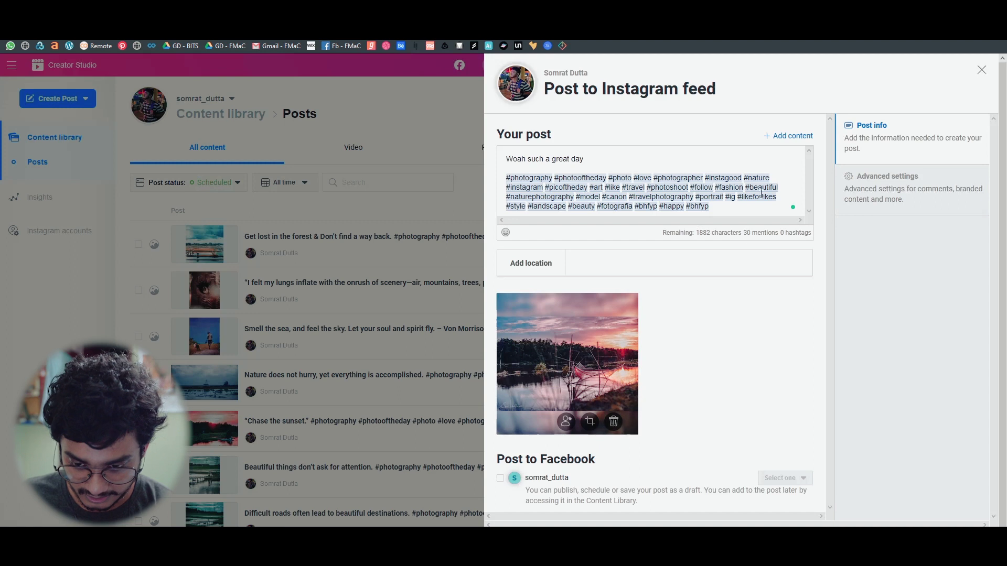
click(798, 138)
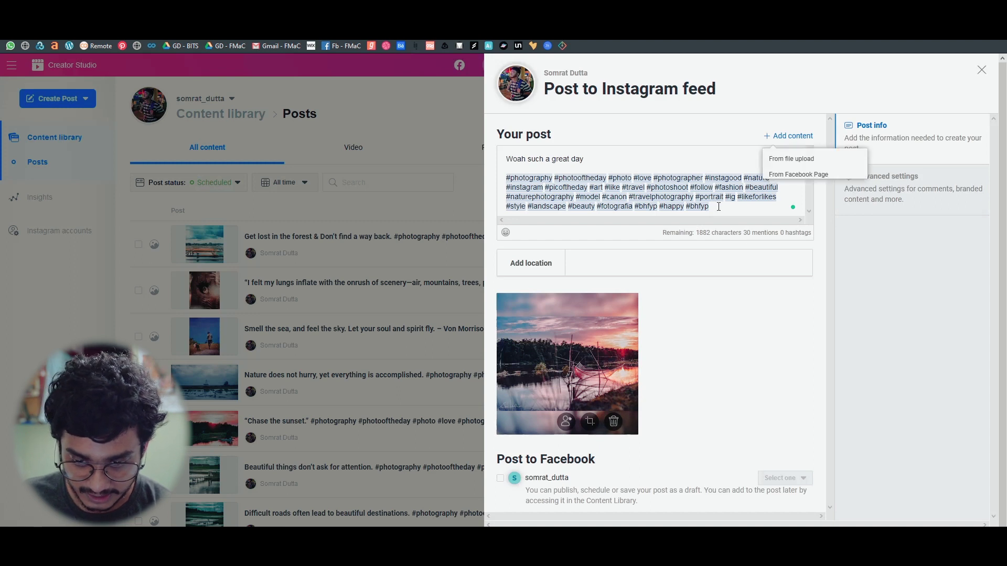
click(792, 159)
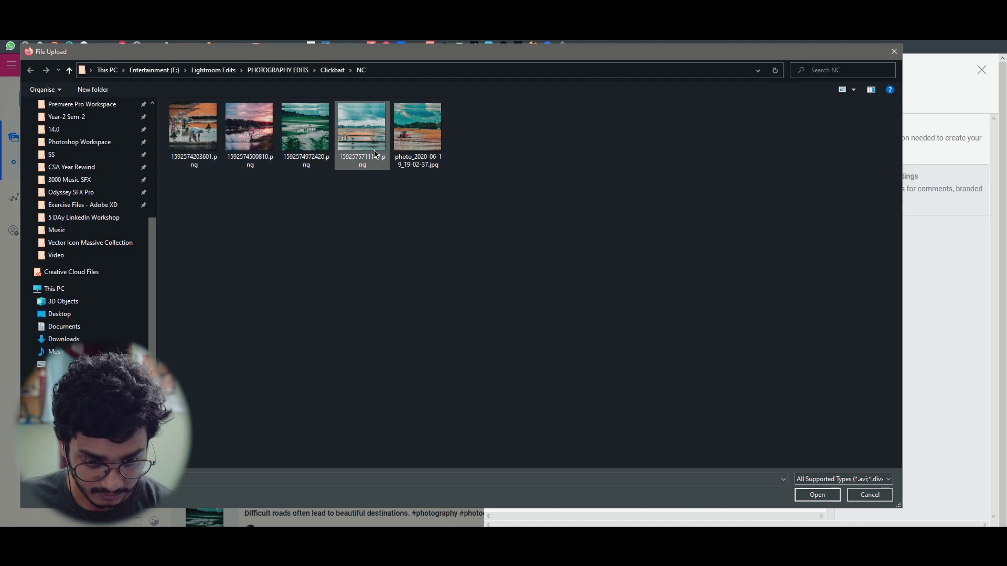
click(362, 128)
click(827, 496)
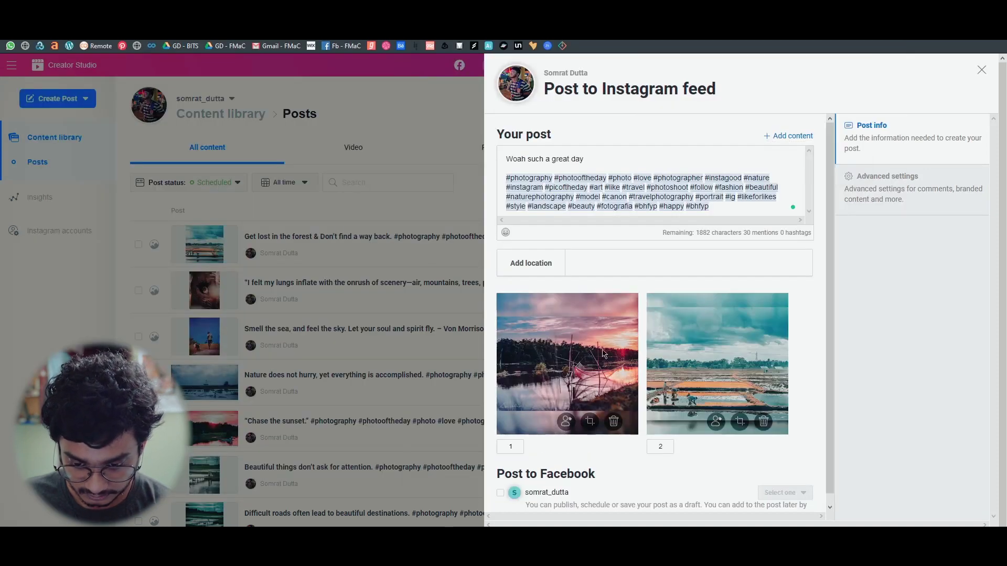
Enable publishing to the linked Facebook page and schedule the Instagram post for 30/6/2020 at 17:00.
scroll(681, 338, down, 3)
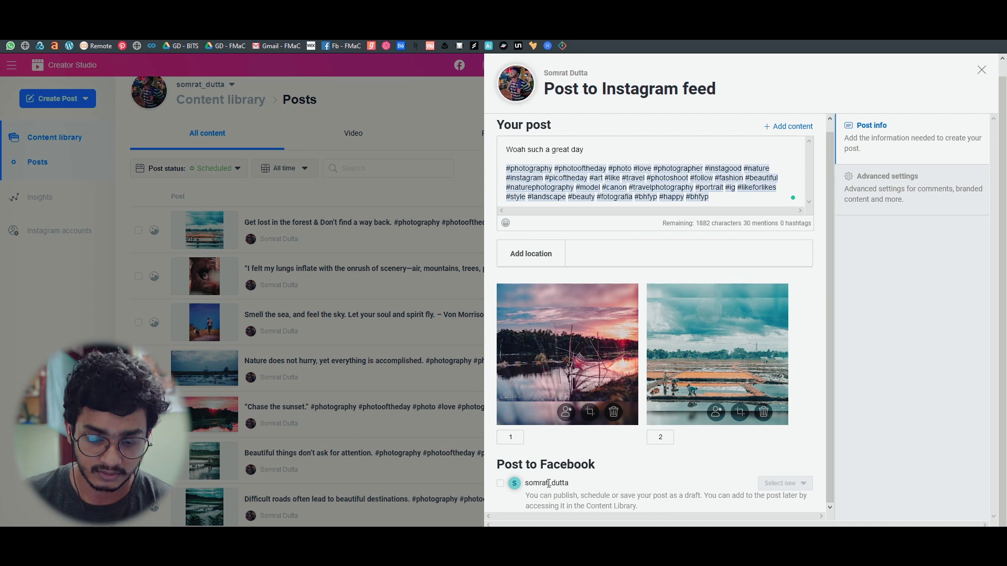
click(501, 484)
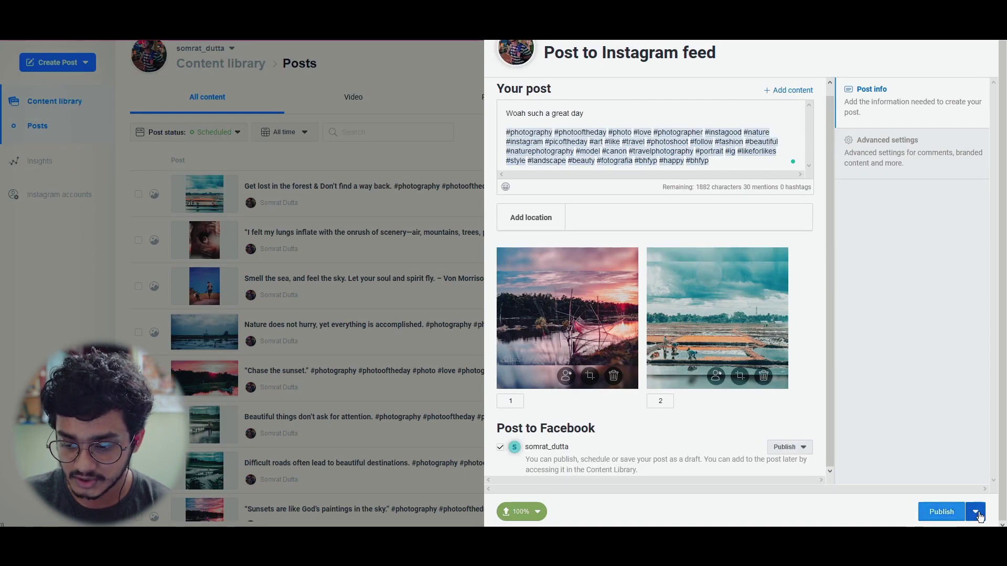
click(976, 516)
click(843, 465)
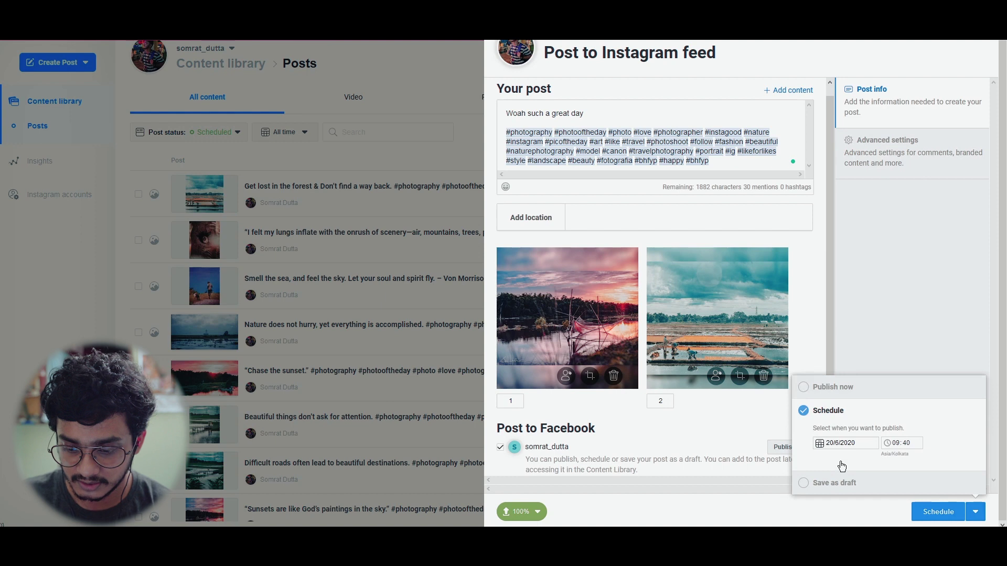
click(838, 446)
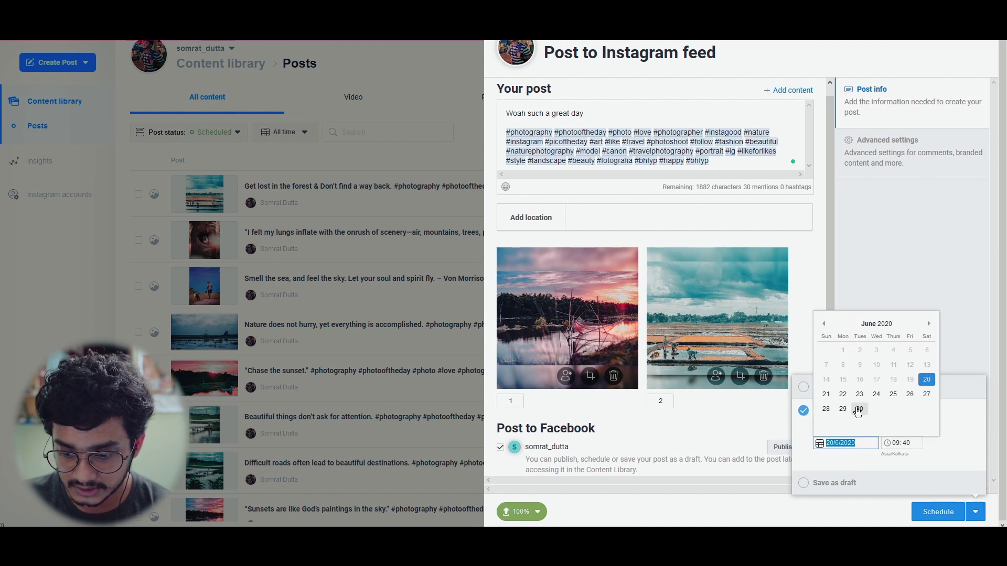
click(859, 410)
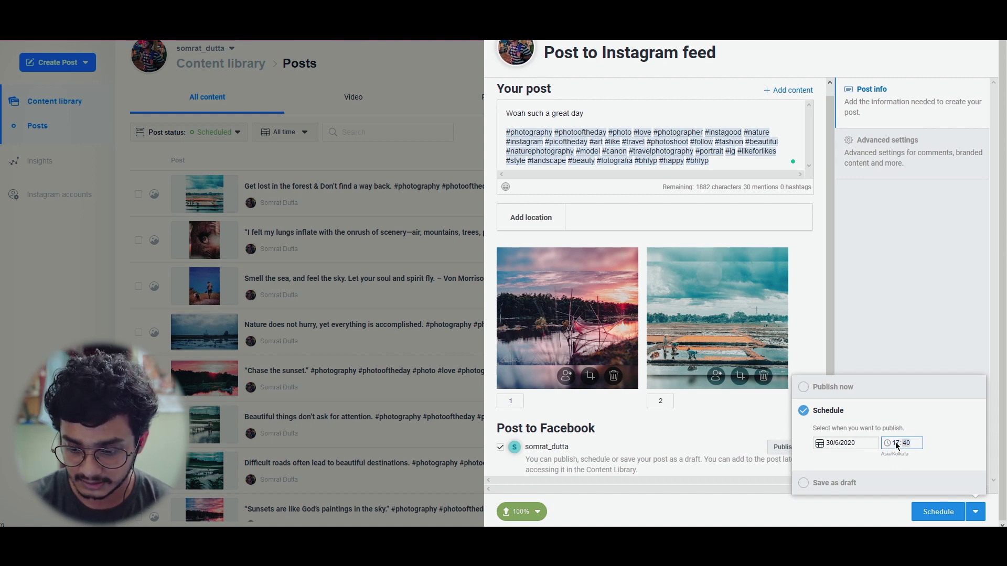
click(944, 512)
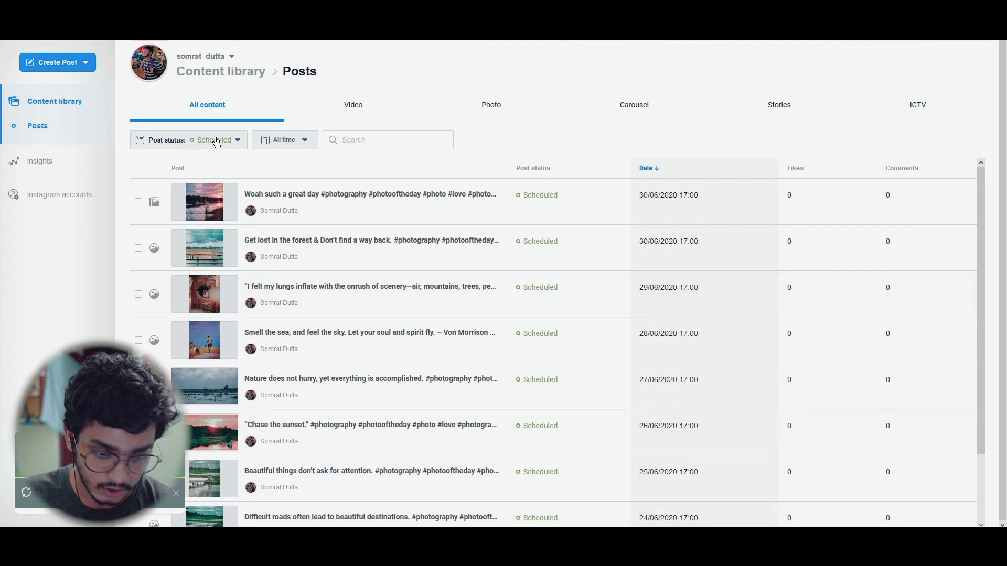
scroll(401, 259, up, 1)
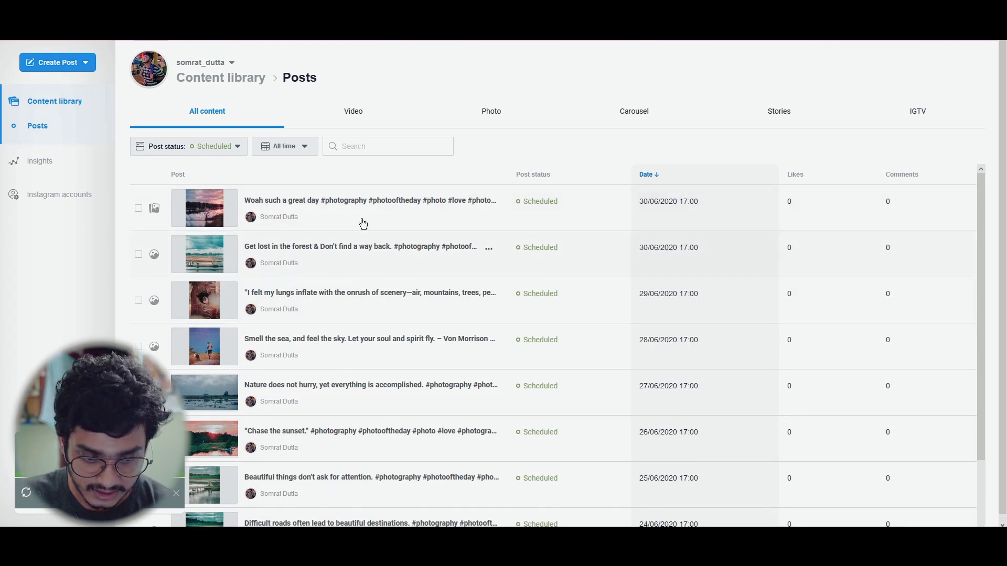
Open the details of the scheduled "Woah such a great day" carousel post and review its caption, hashtags and publishing date.
click(212, 215)
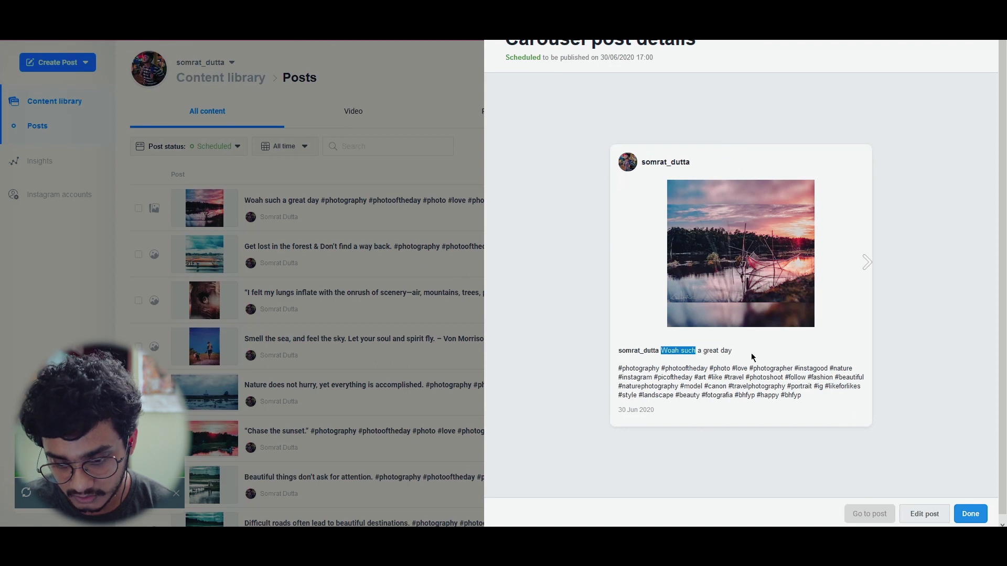
drag(647, 378, 706, 409)
click(647, 373)
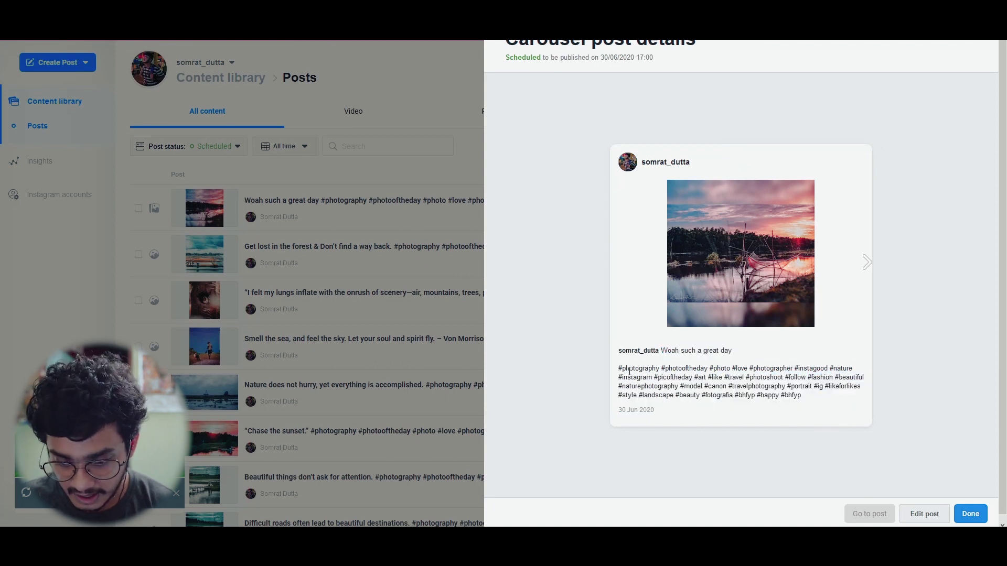
drag(629, 369, 713, 396)
click(674, 412)
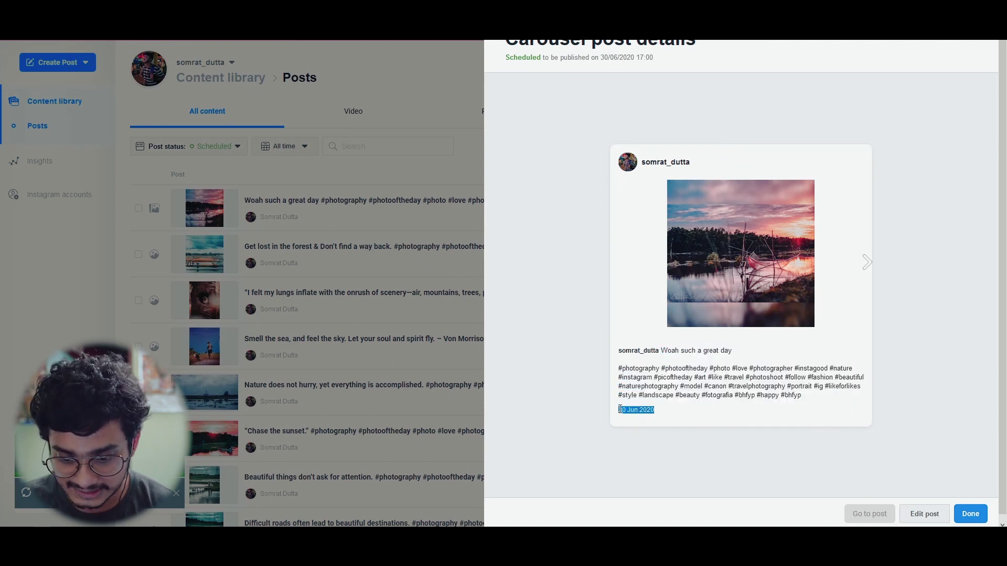
Open the carousel post for editing and try placing a people tag on its sunset photo, discarding the empty tag.
click(924, 514)
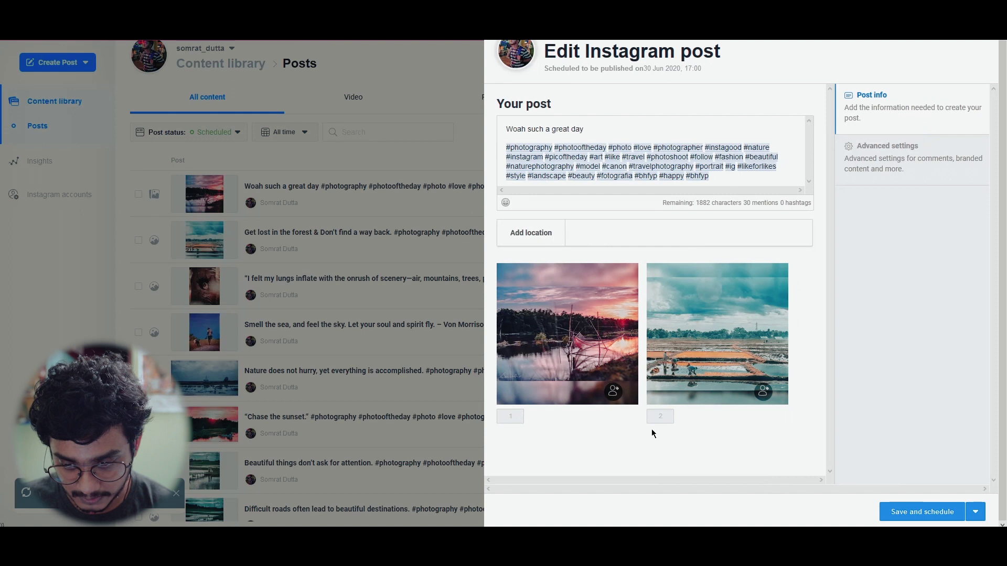
click(614, 392)
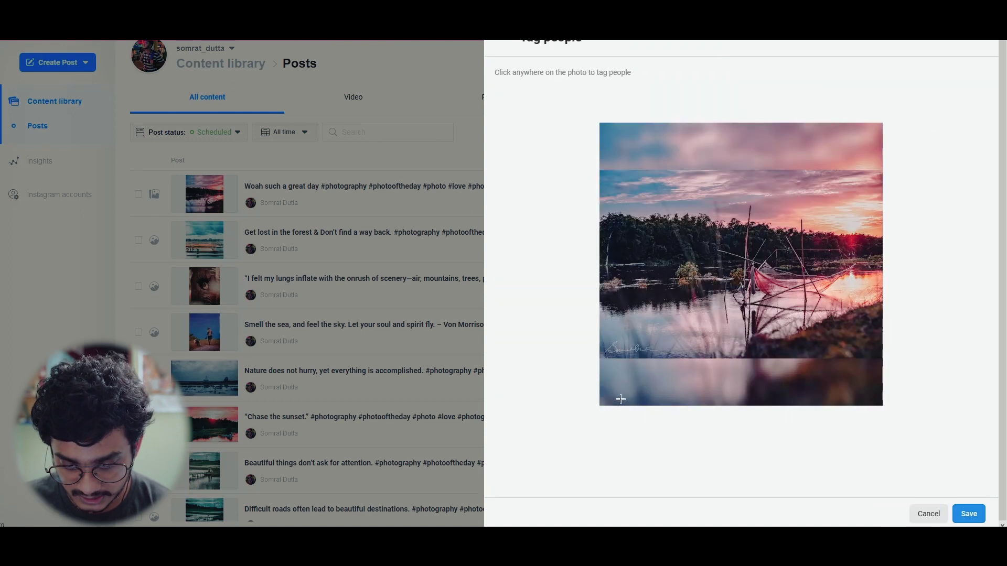
click(699, 277)
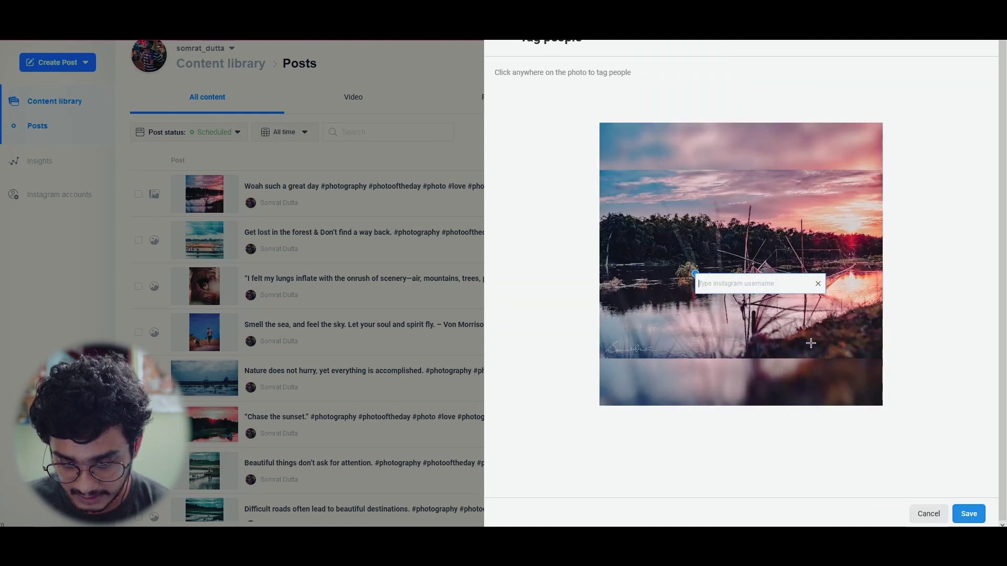
click(818, 284)
Review the post's advanced settings for comments and branded content, and exit the editor without saving.
click(892, 167)
scroll(527, 194, up, 2)
scroll(575, 238, down, 2)
scroll(602, 163, up, 2)
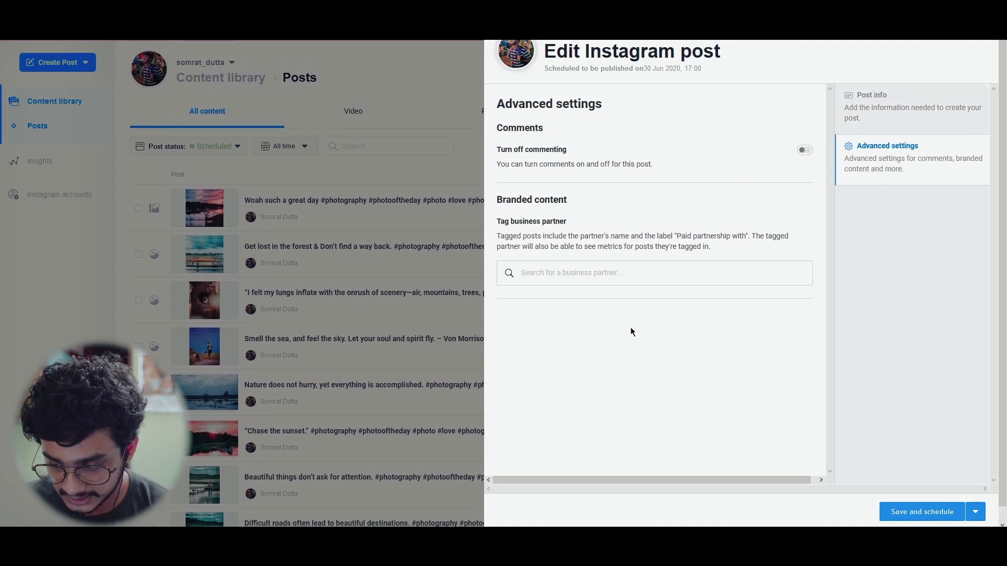
scroll(617, 204, down, 2)
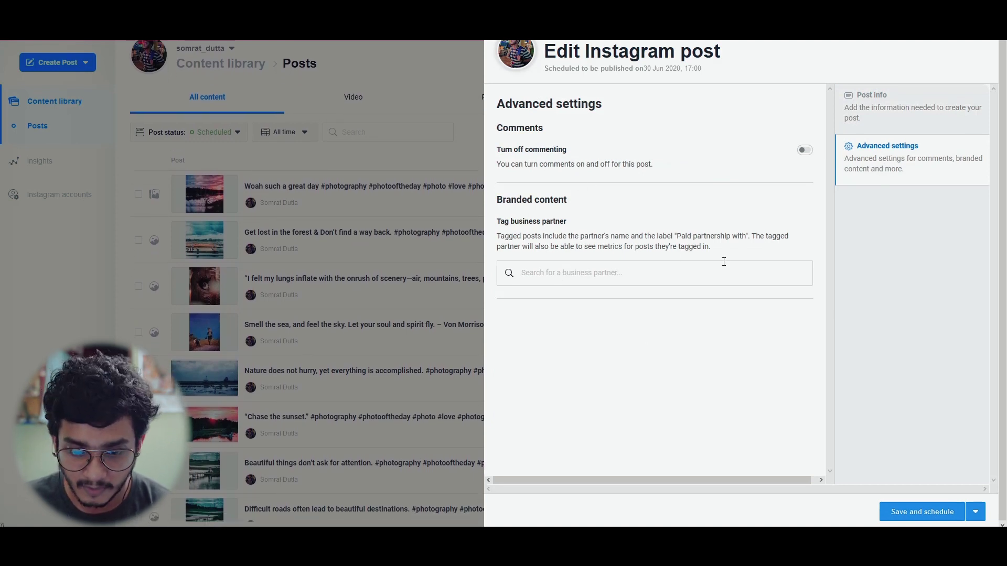
key(Escape)
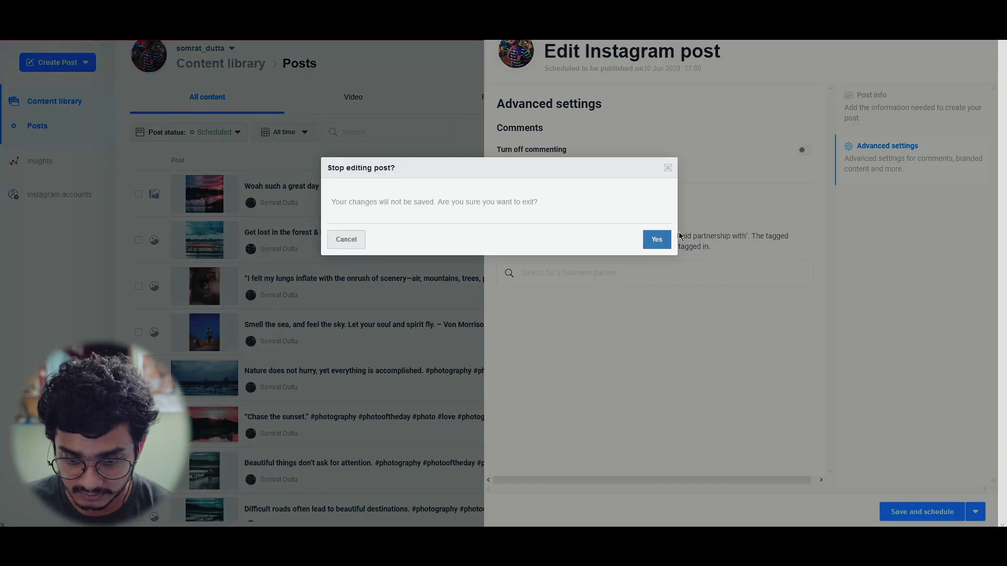
click(656, 240)
Delete the scheduled "Woah such a great day" carousel post from the content library and check the remaining scheduled posts.
scroll(451, 236, up, 2)
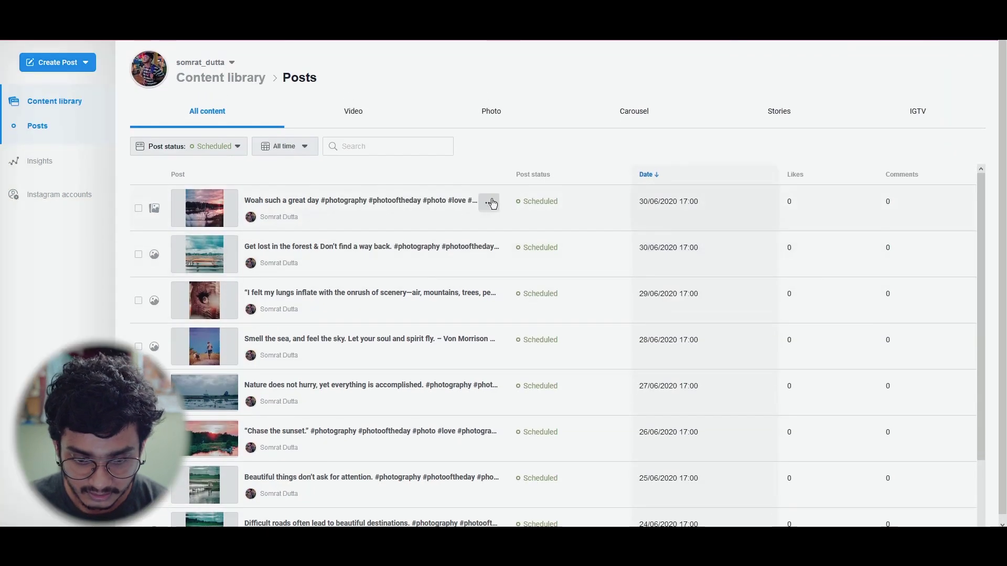
click(495, 208)
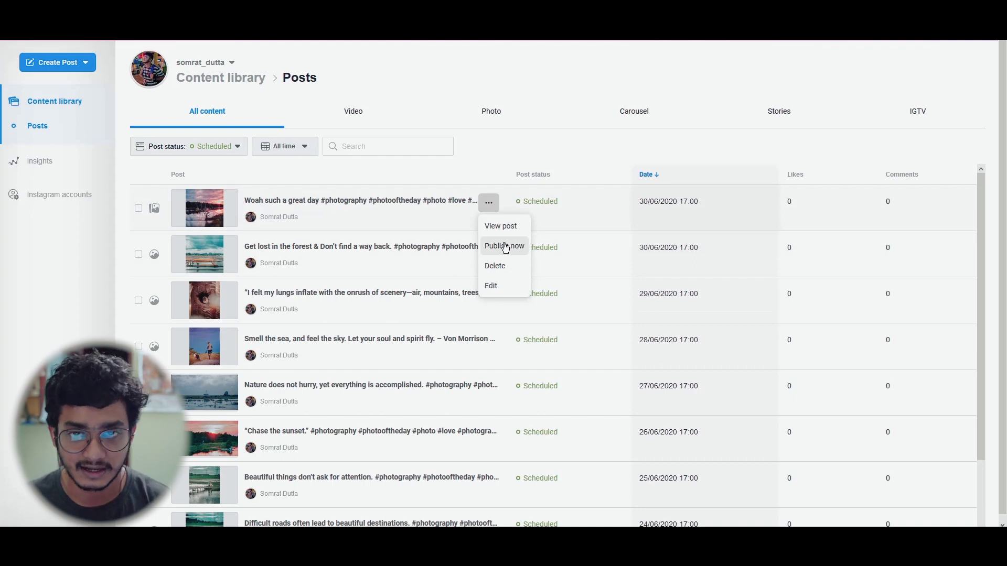
click(508, 277)
click(628, 208)
scroll(361, 314, down, 4)
scroll(499, 232, up, 3)
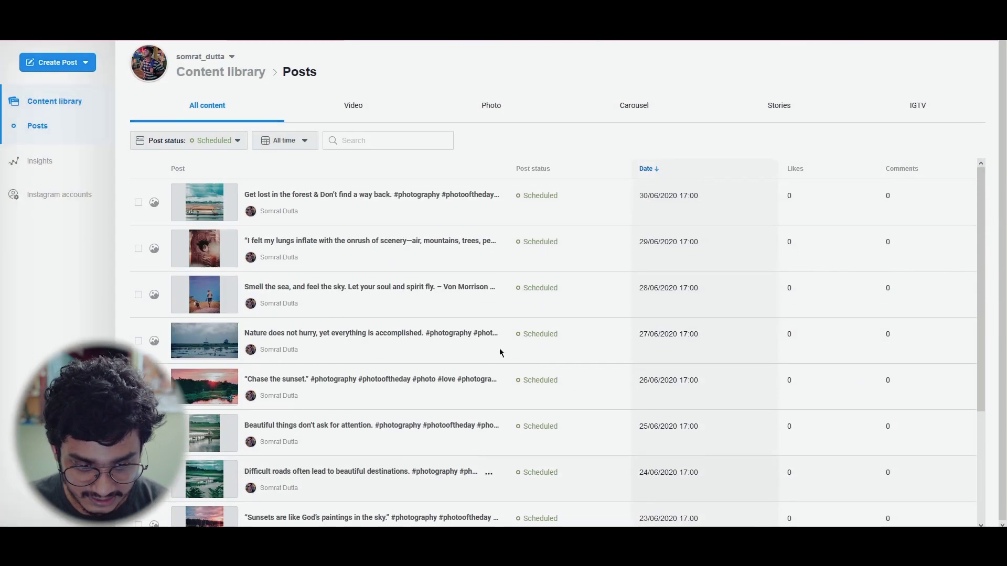
scroll(412, 365, down, 2)
scroll(412, 365, up, 2)
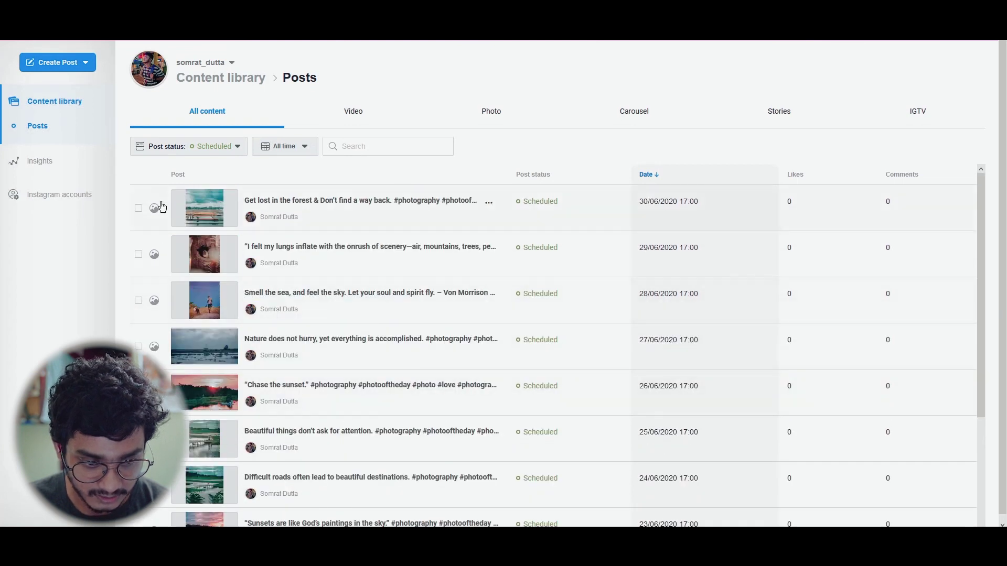
Open the account's activity insights and examine the interactions and discovery charts for the last seven days.
click(40, 161)
click(175, 163)
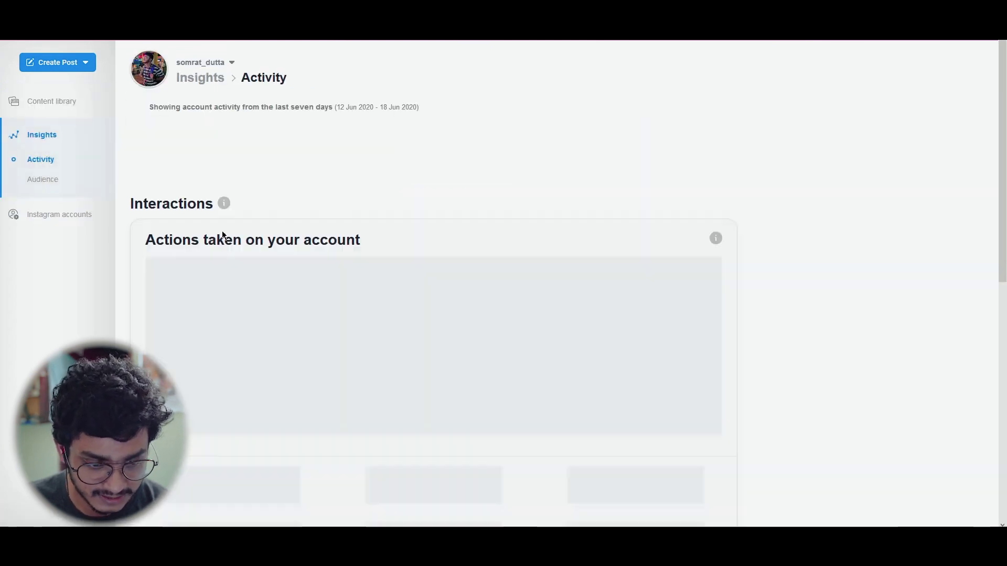
scroll(314, 274, down, 5)
scroll(407, 347, up, 5)
scroll(236, 340, down, 5)
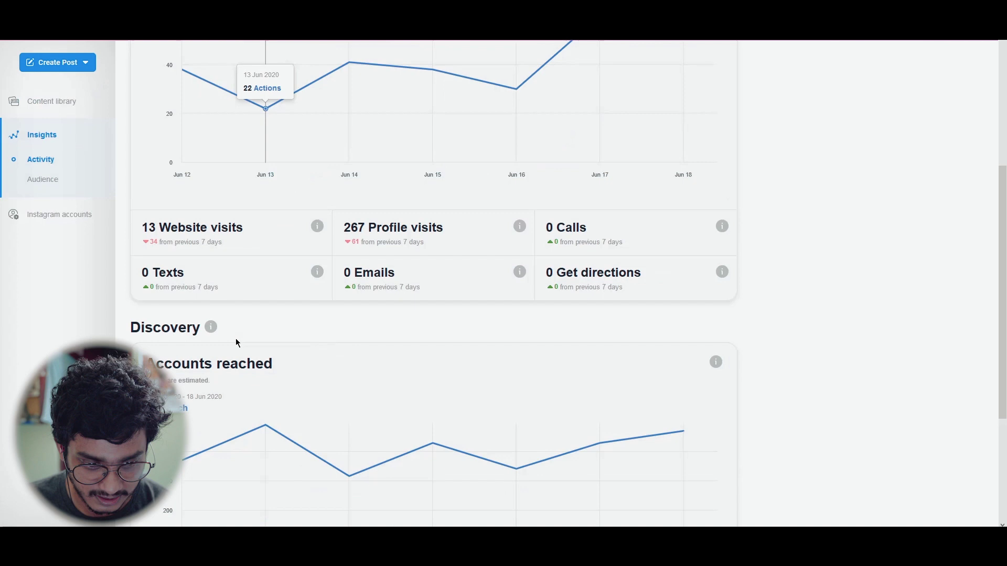
scroll(236, 341, up, 5)
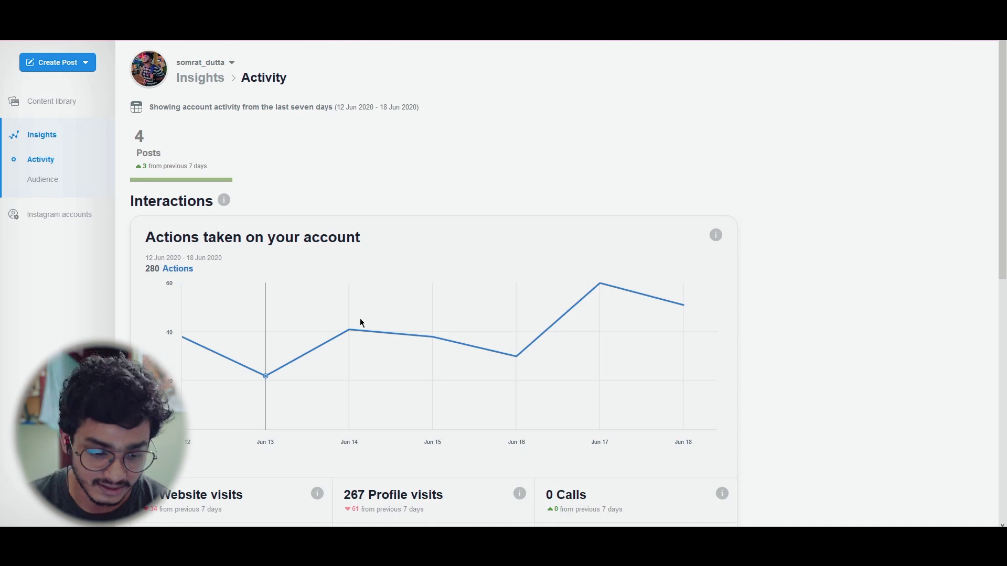
scroll(360, 321, down, 8)
scroll(378, 329, up, 7)
scroll(411, 314, down, 4)
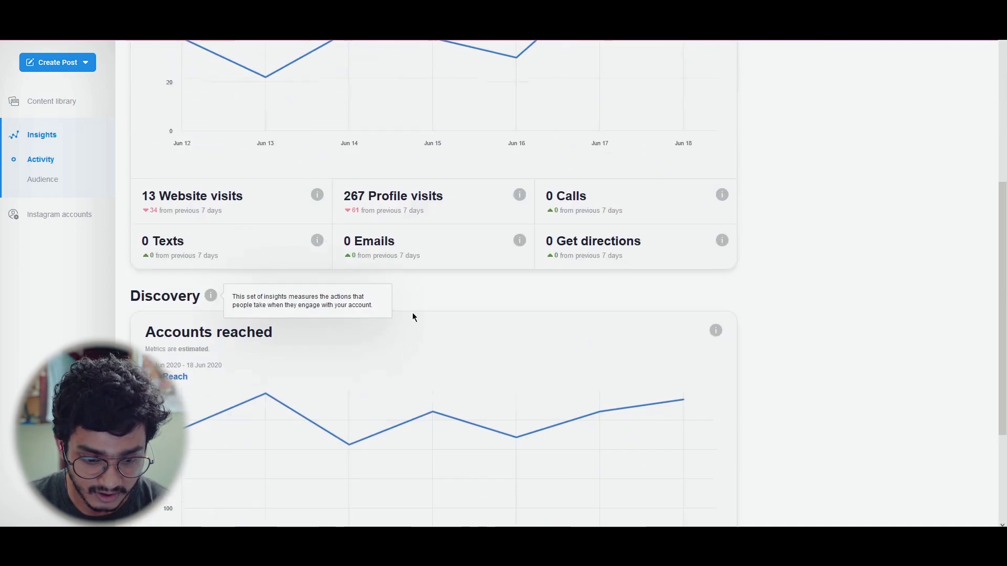
scroll(297, 370, down, 3)
scroll(252, 371, up, 8)
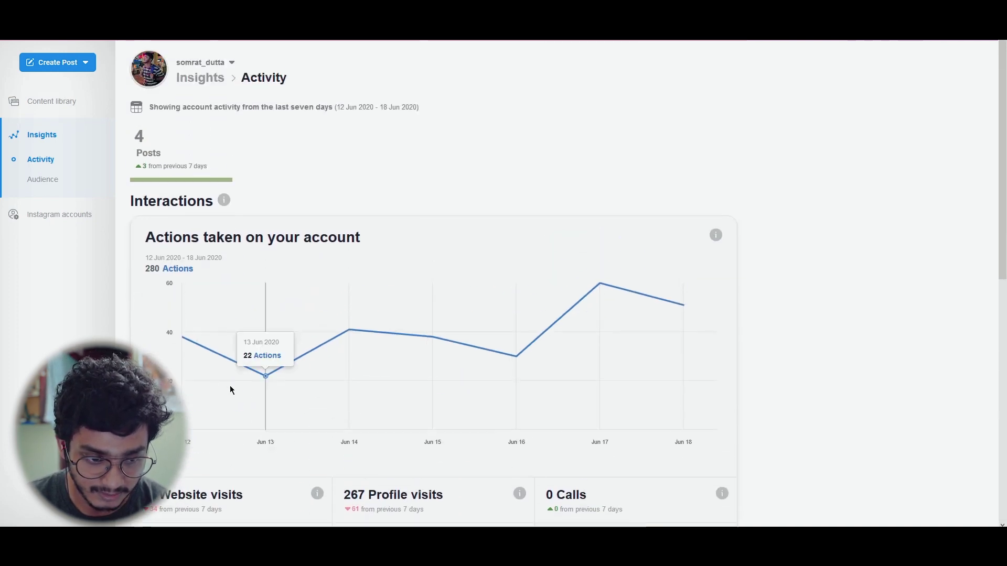